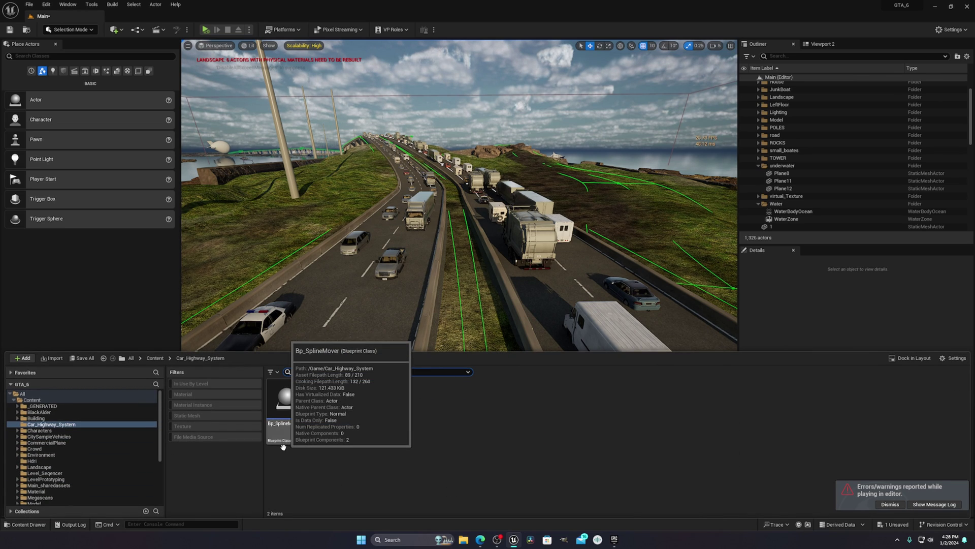
Step: Switch to the Edge browser and skim the YouTube tutorial "How to Move MULTIPLE Actors Along a Spine in Unreal", then return to Unreal Editor
left_click(283, 427)
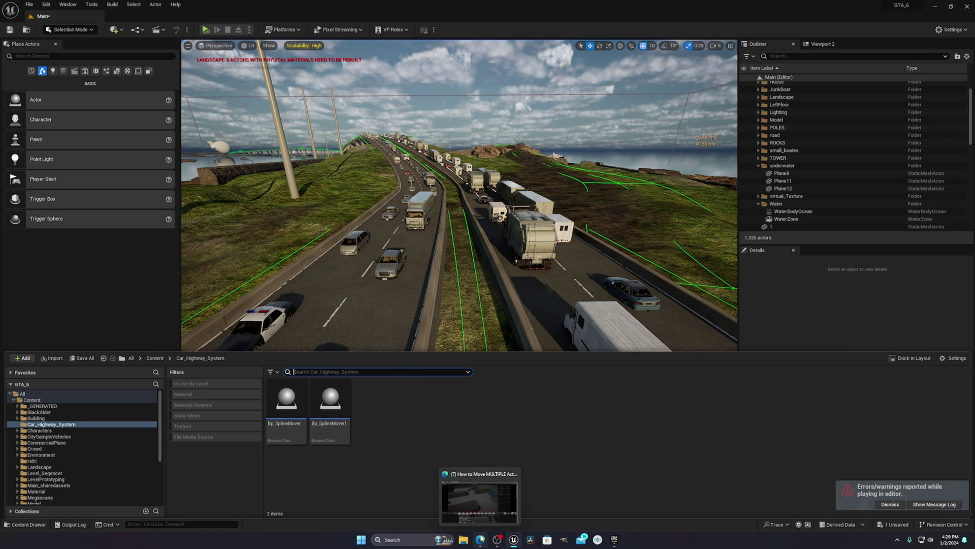
left_click(480, 539)
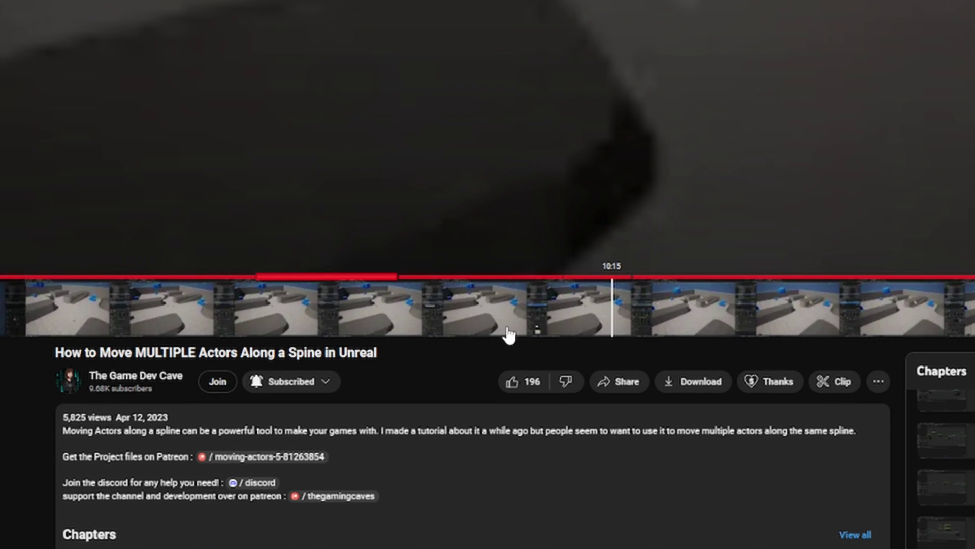
left_click(586, 275)
left_click_drag(510, 282, 59, 281)
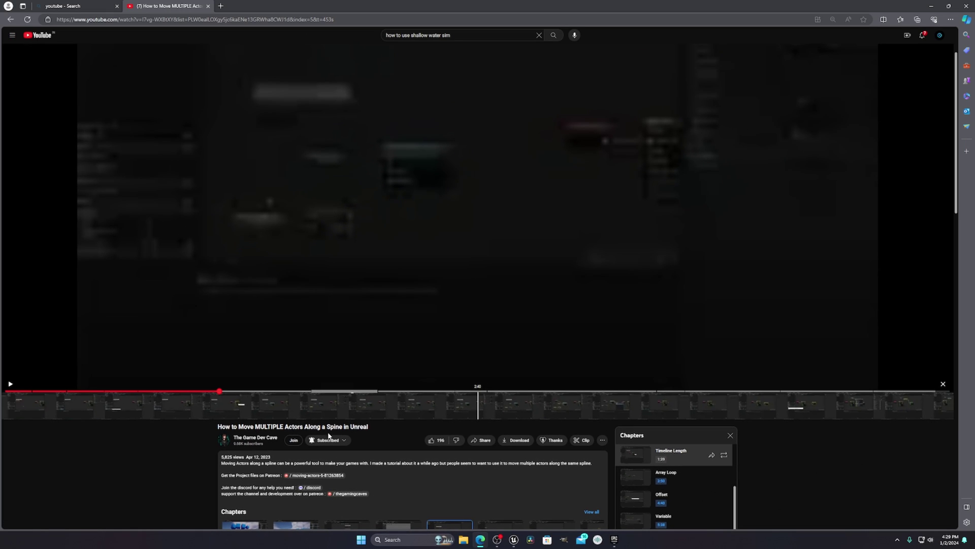
left_click(84, 391)
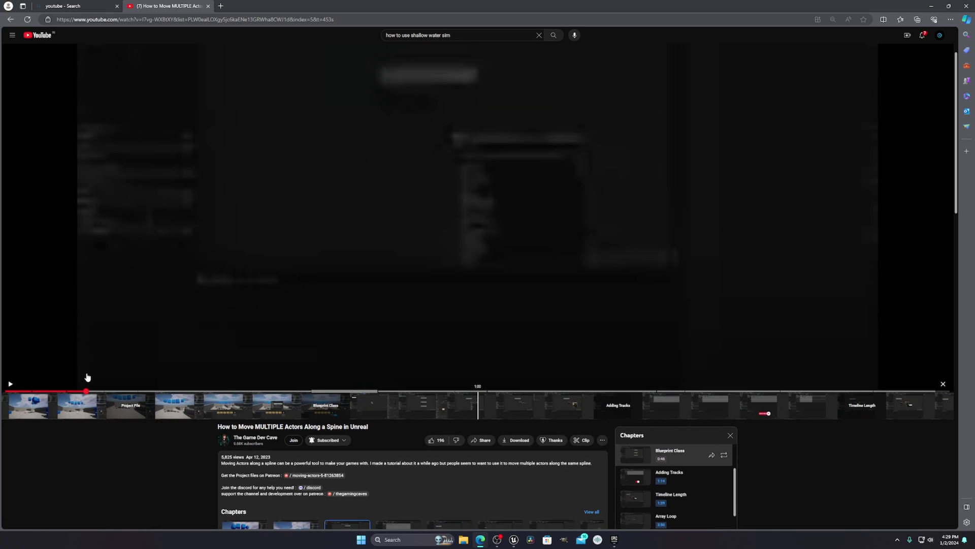
left_click_drag(84, 394, 227, 392)
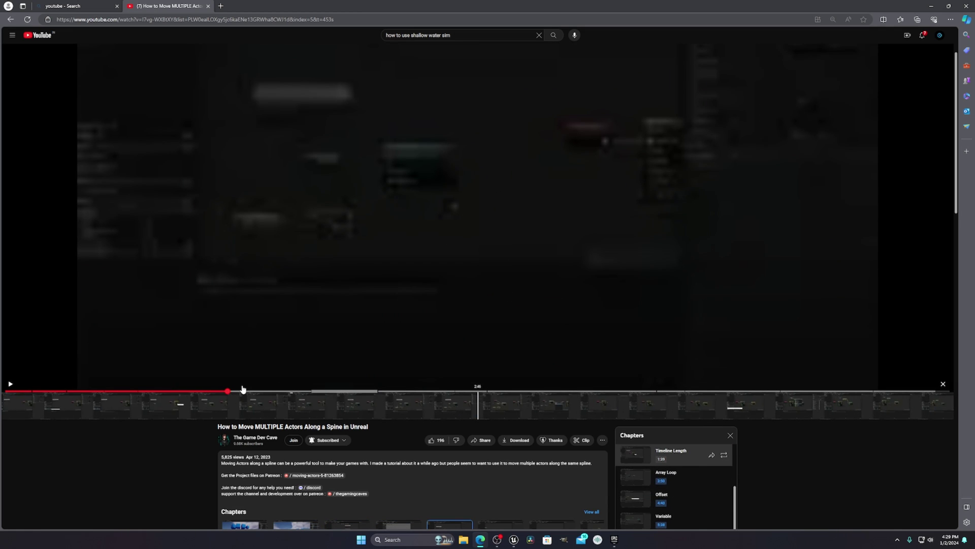
left_click_drag(351, 391, 748, 394)
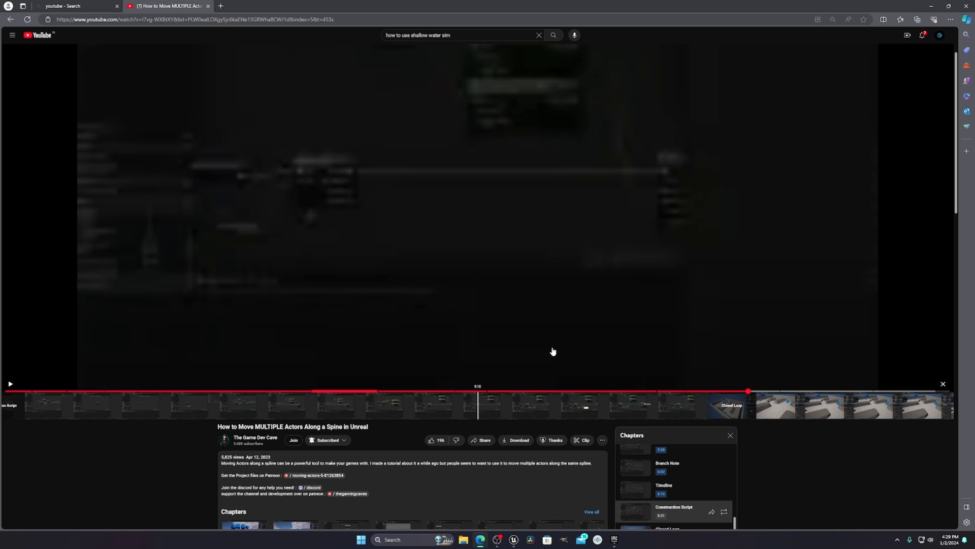
left_click(931, 6)
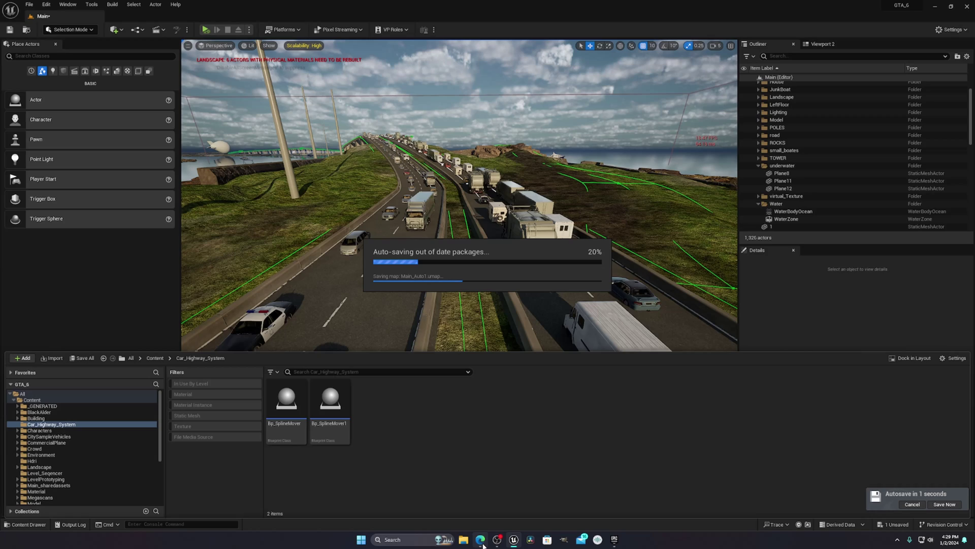
left_click(480, 539)
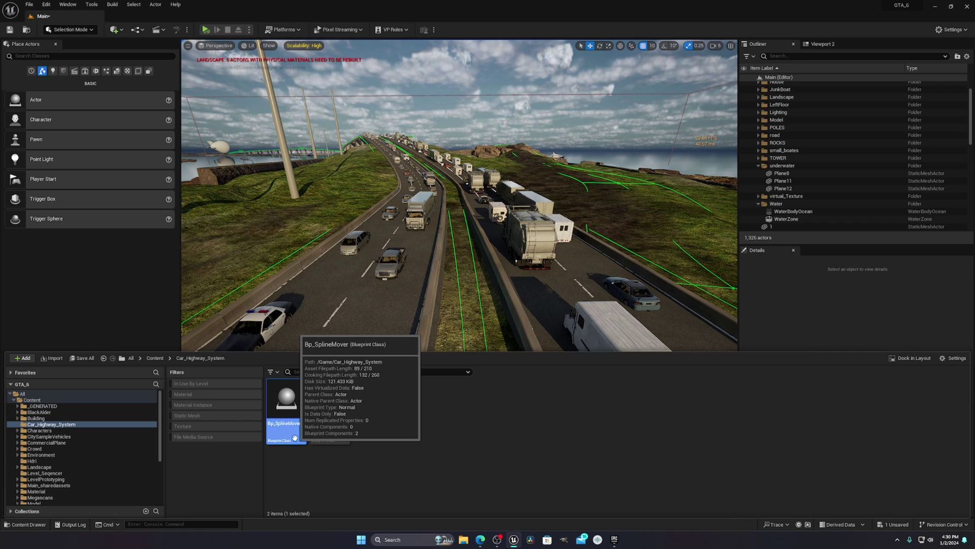
left_click(445, 443)
mouse_move(515, 542)
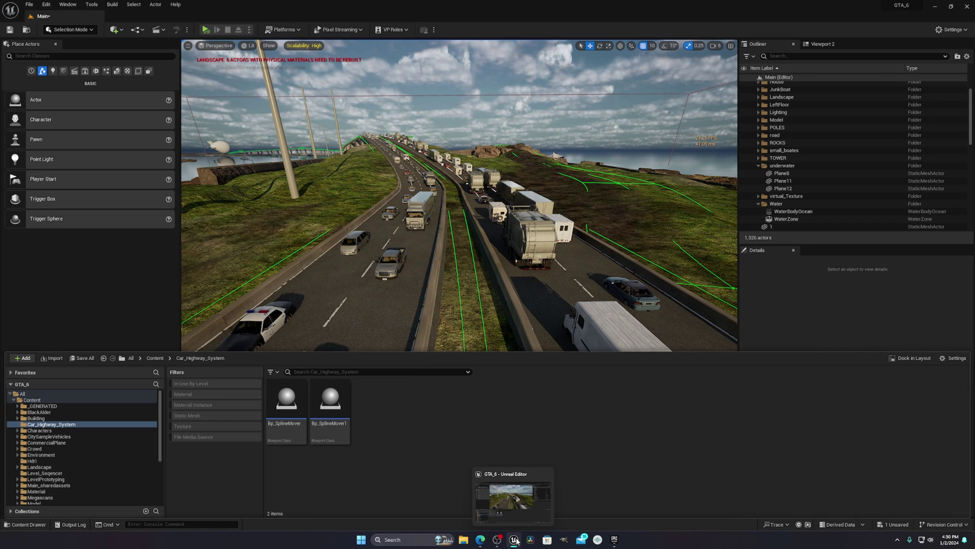
left_click(481, 540)
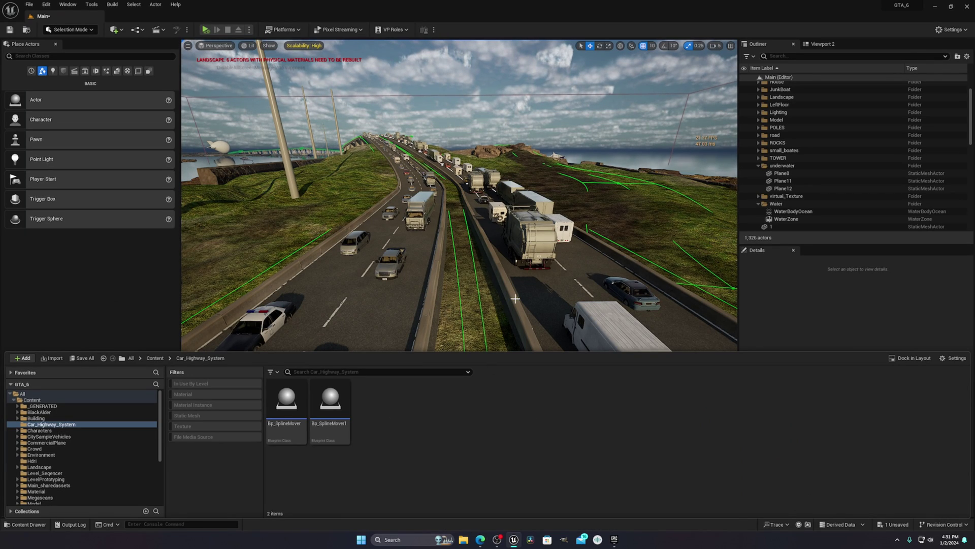
Step: Inspect the vehicles and traffic splines along the highway from above and from close to the road surface
right_click_drag(512, 296, 845, 334)
key("w")
key("w")
key("s")
right_click_drag(483, 292, 480, 269)
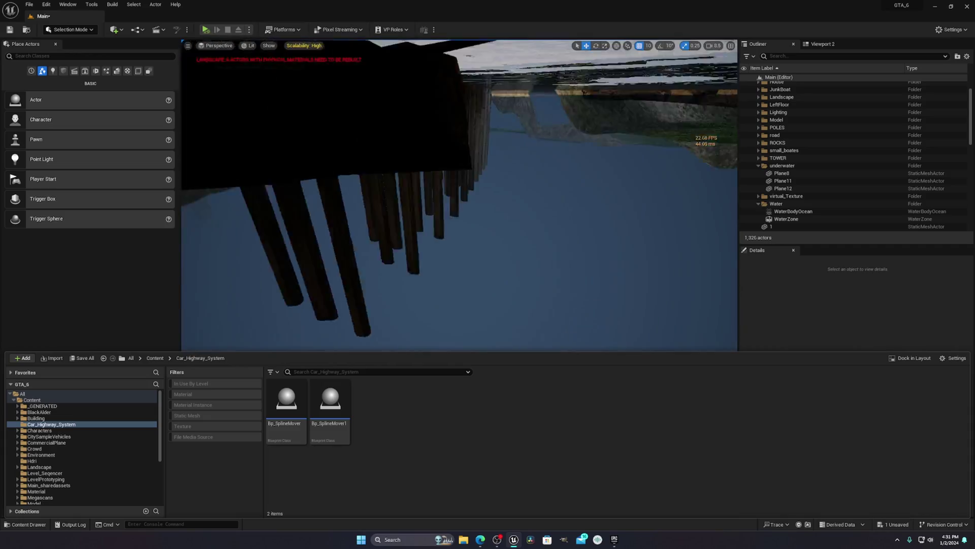
right_click_drag(538, 137, 537, 136)
scroll(511, 124, "up", 1)
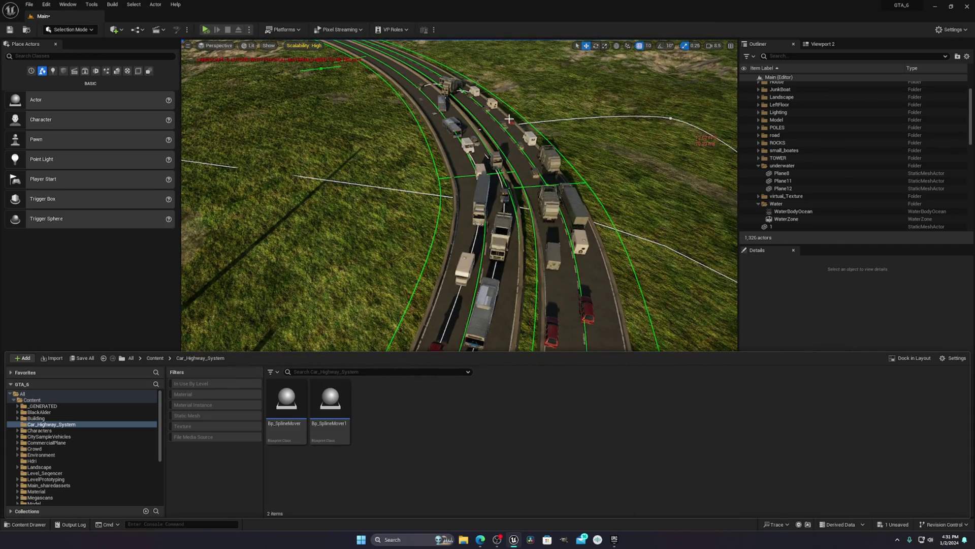
right_click_drag(511, 124, 511, 124)
right_click_drag(606, 257, 606, 256)
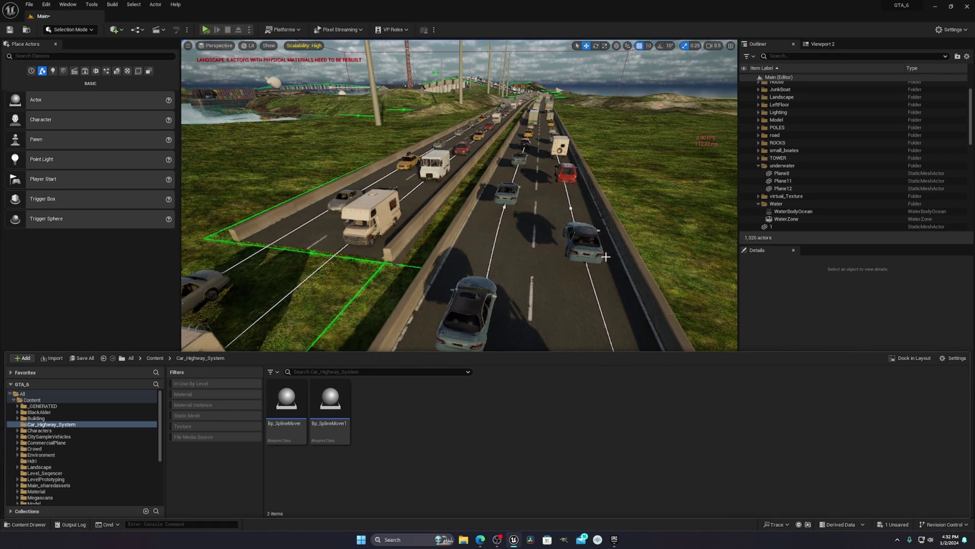
Step: Select the Bp_SplineMover actor on the highway, enlarge its details area and review the vehicles assigned in its Actors array
left_click(570, 208)
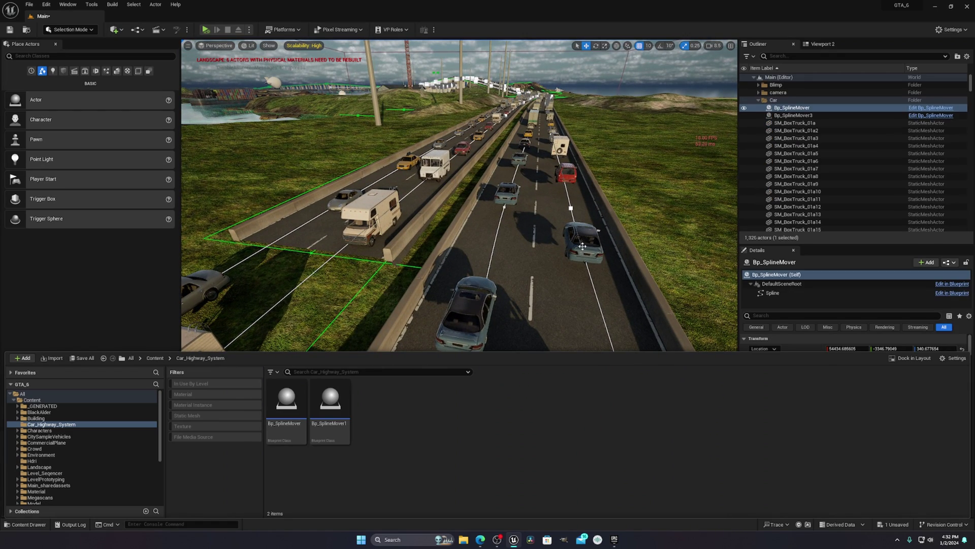
left_click_drag(872, 244, 872, 135)
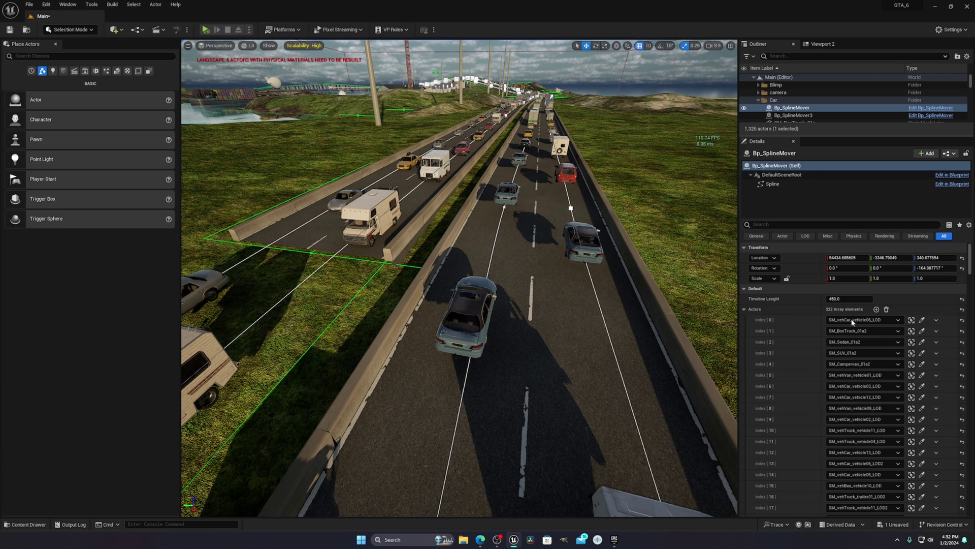
scroll(906, 322, "down", 3)
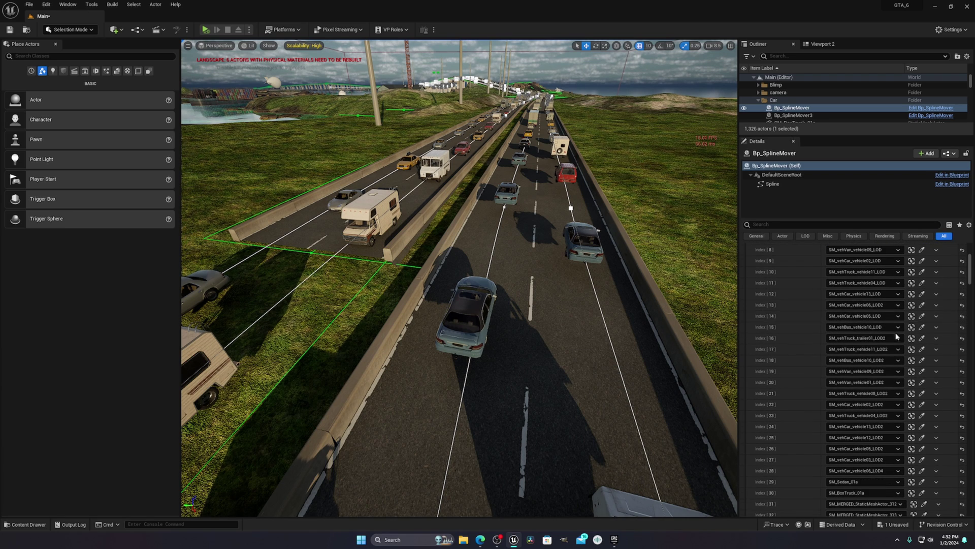
scroll(924, 293, "up", 3)
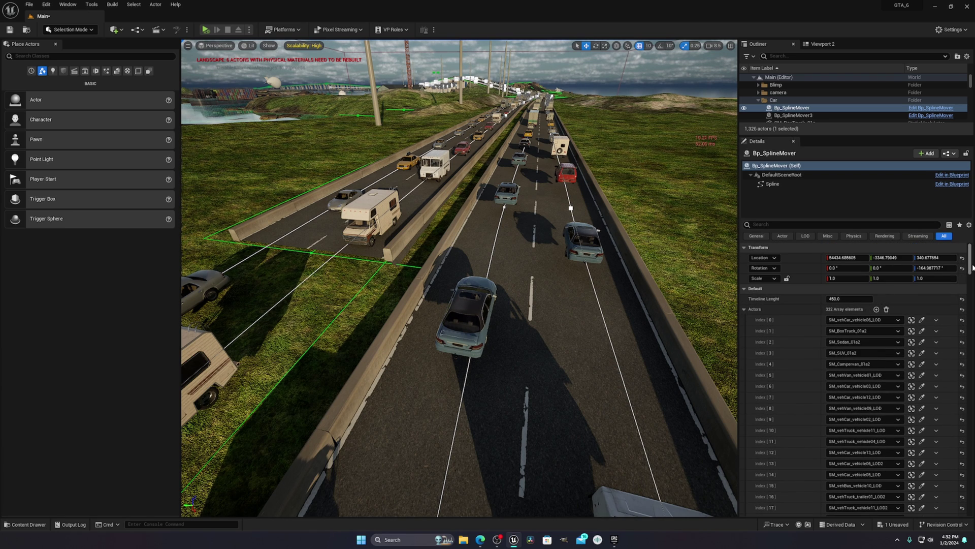
left_click_drag(972, 267, 972, 275)
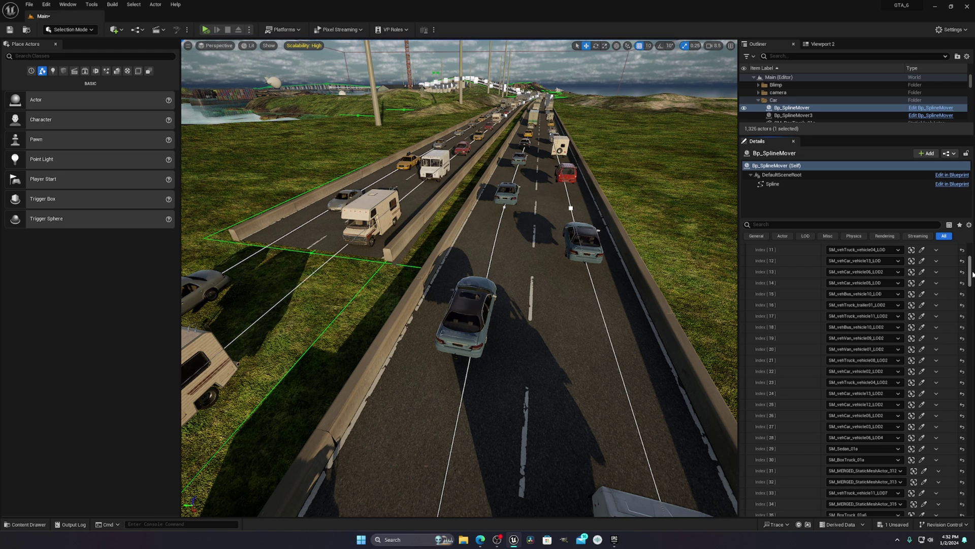
left_click_drag(972, 274, 964, 433)
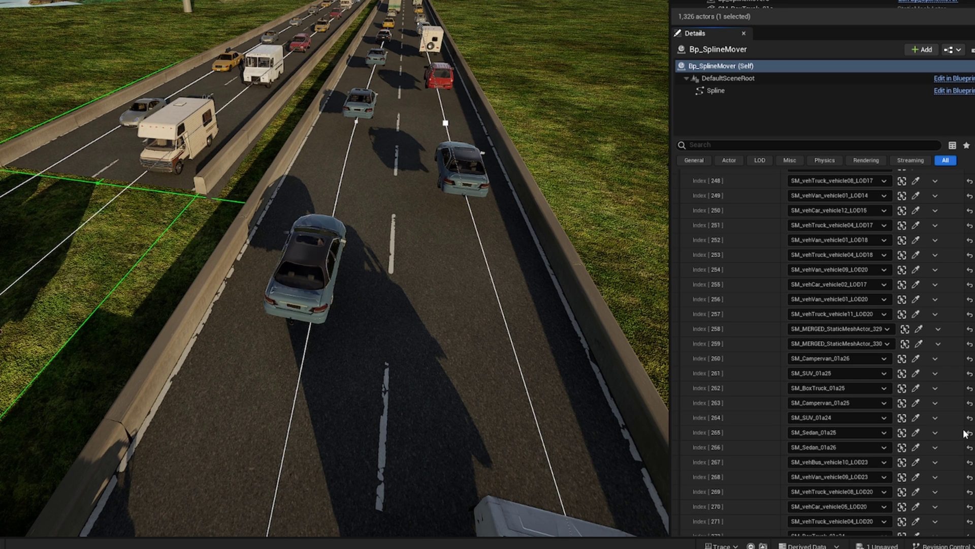
left_click_drag(965, 434, 971, 248)
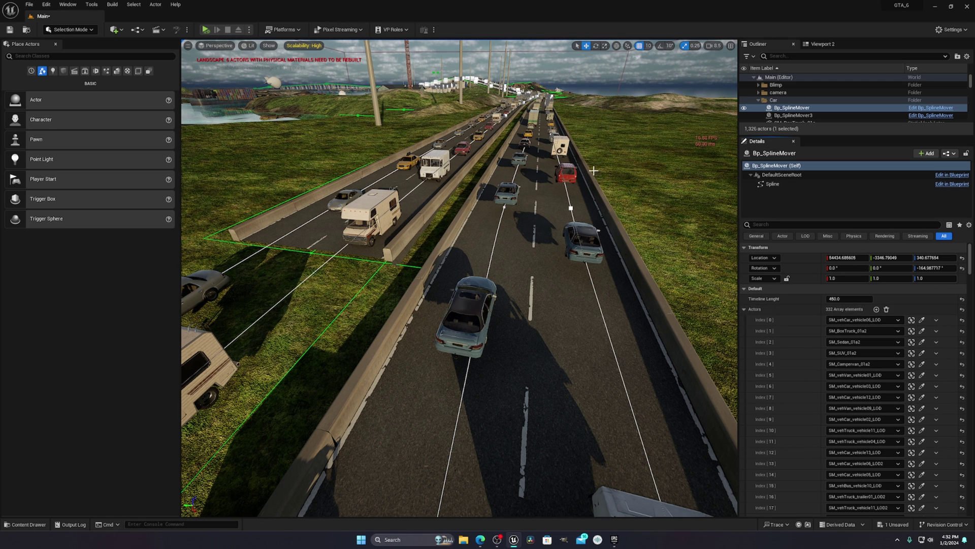
right_click_drag(566, 228, 589, 211)
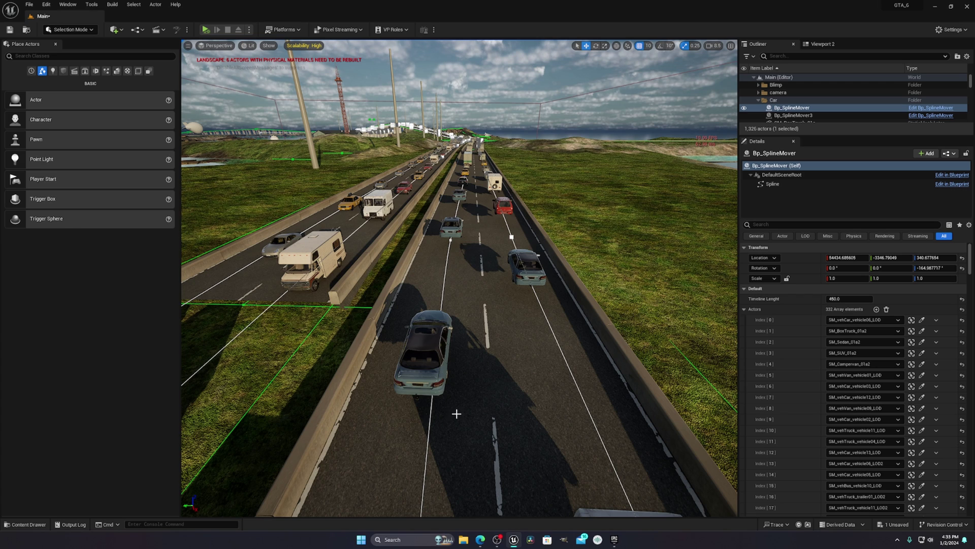
Step: Switch to the Epic Games Launcher, view the Vehicle Variety Pack Volume 2 and City Sample pages, and return to Unreal Editor
left_click(615, 541)
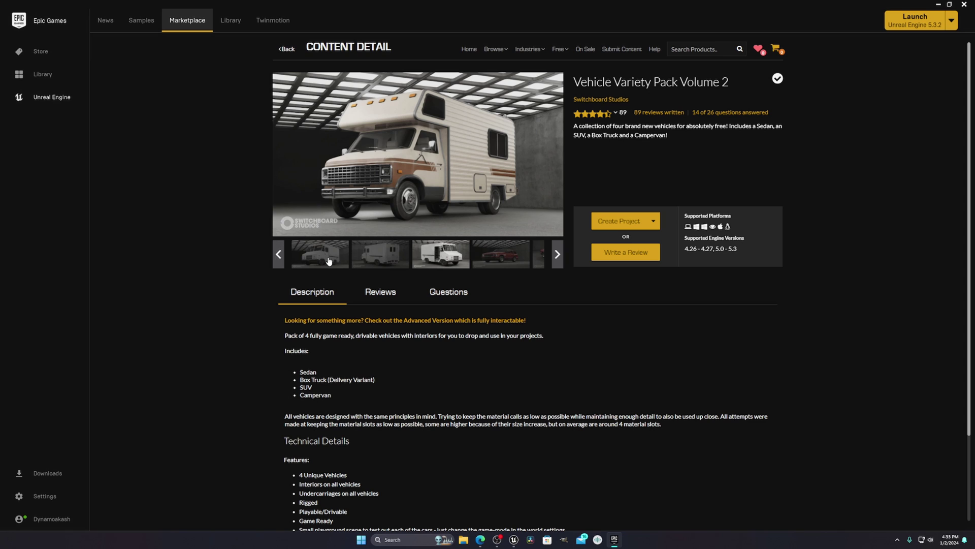
left_click(147, 22)
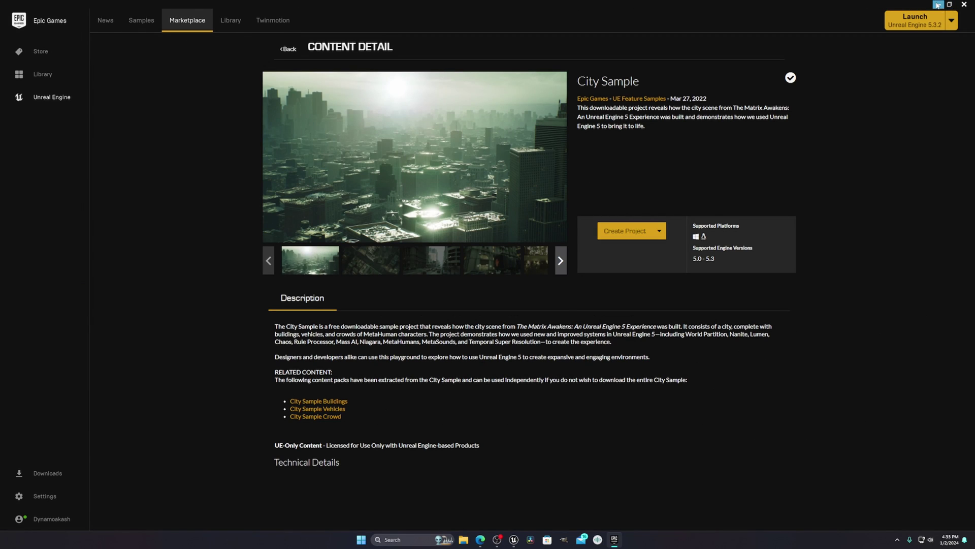
left_click(937, 5)
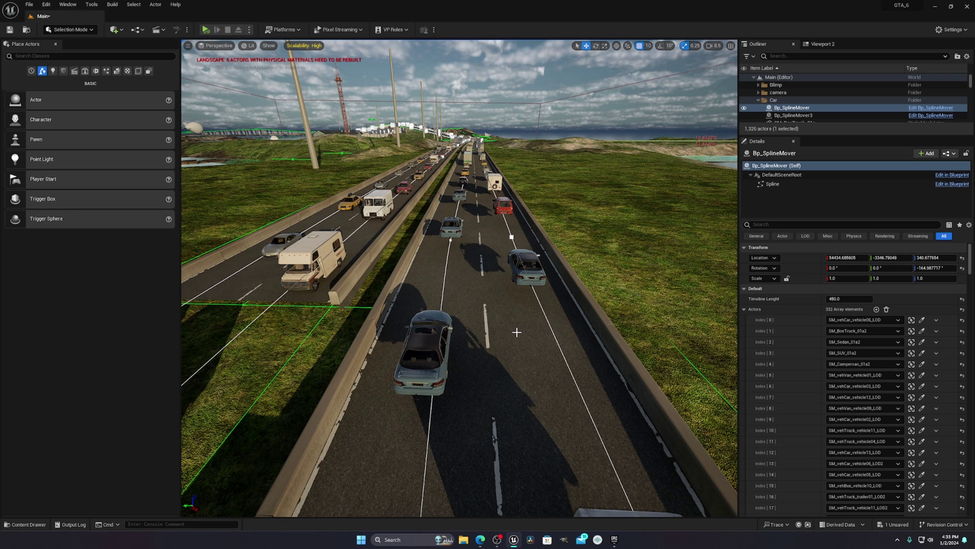
Step: Browse the project content to the Meshes folder inside VehicleVarietyVol2 and view its vehicle static meshes
right_click_drag(517, 332, 216, 477)
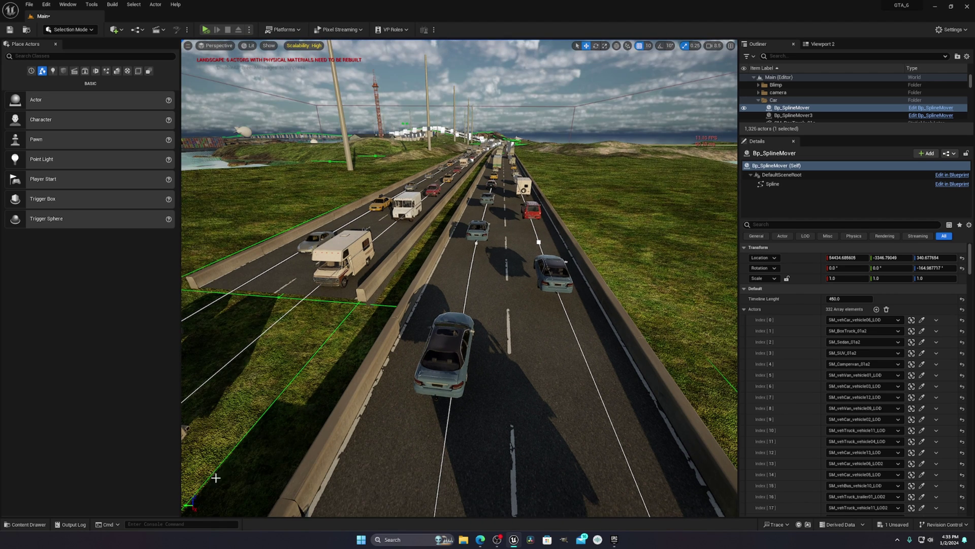
left_click(25, 525)
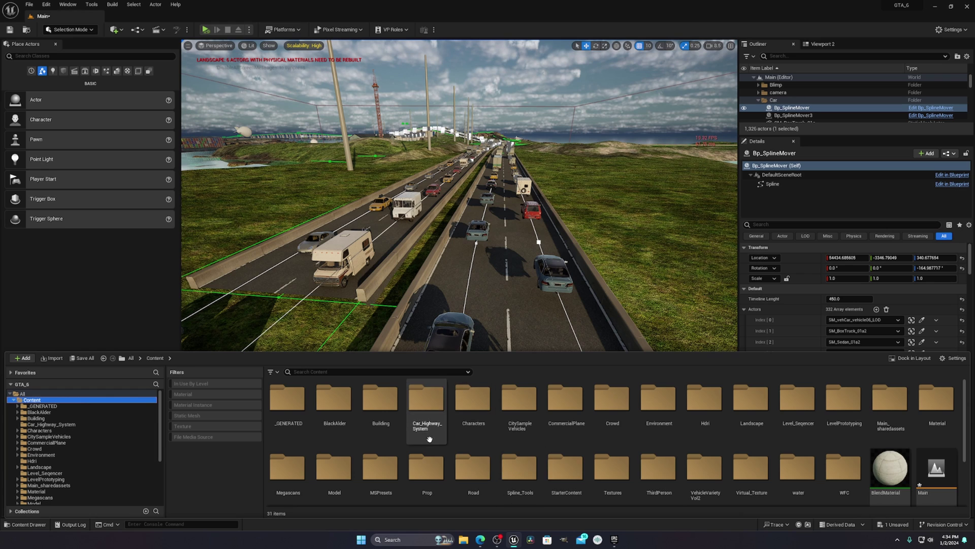
scroll(695, 500, "down", 1)
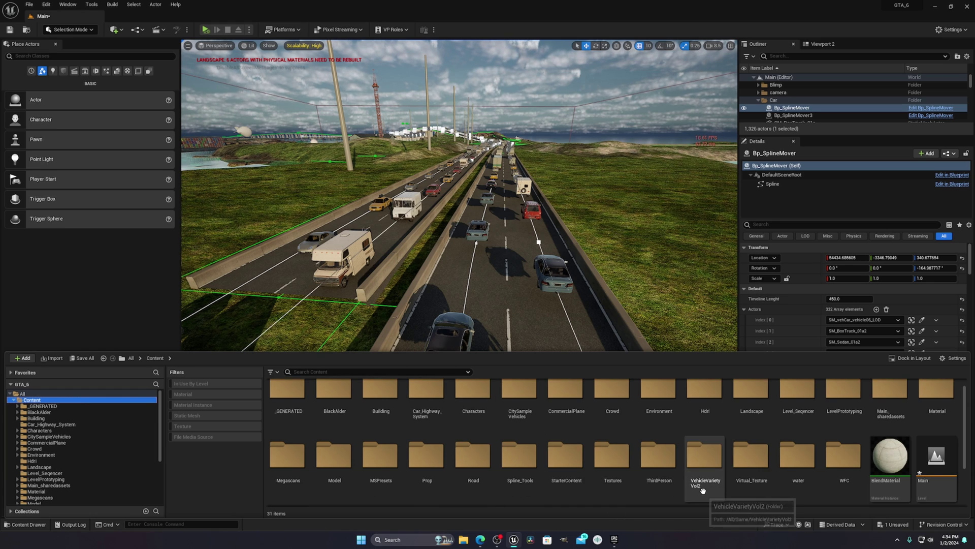
double_click(708, 489)
double_click(330, 424)
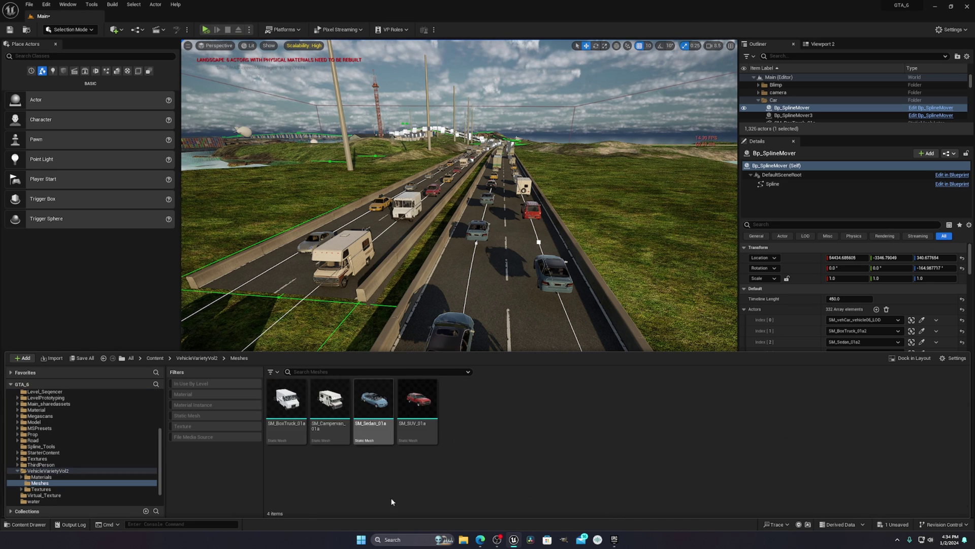
Step: Return to the Content folder and examine the vehicle folders and static meshes in CitySampleVehicles
left_click(155, 358)
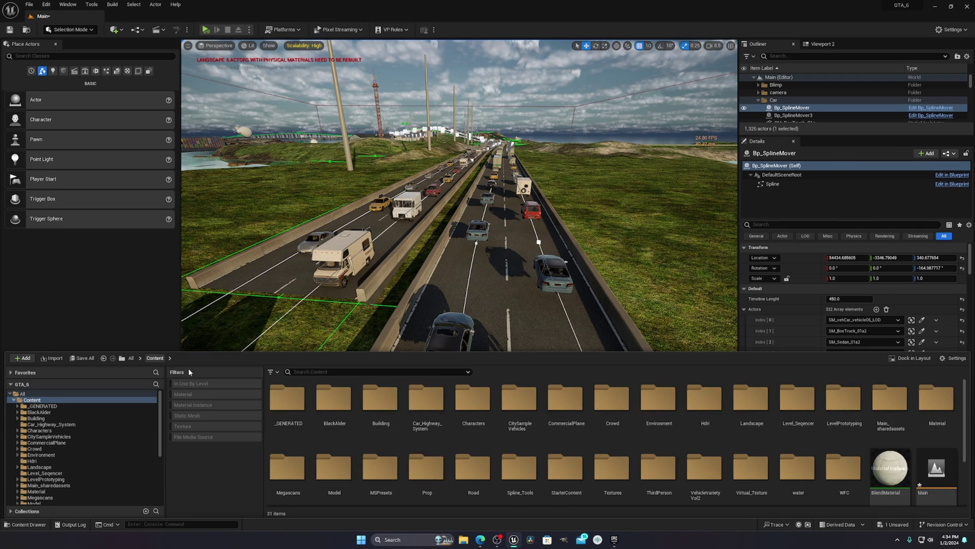
left_click(508, 211)
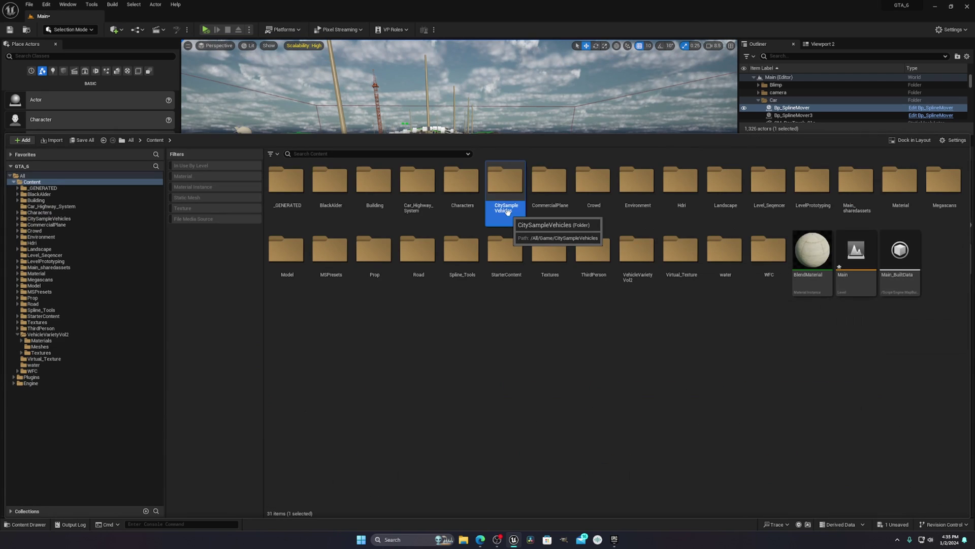
double_click(507, 211)
left_click(549, 252)
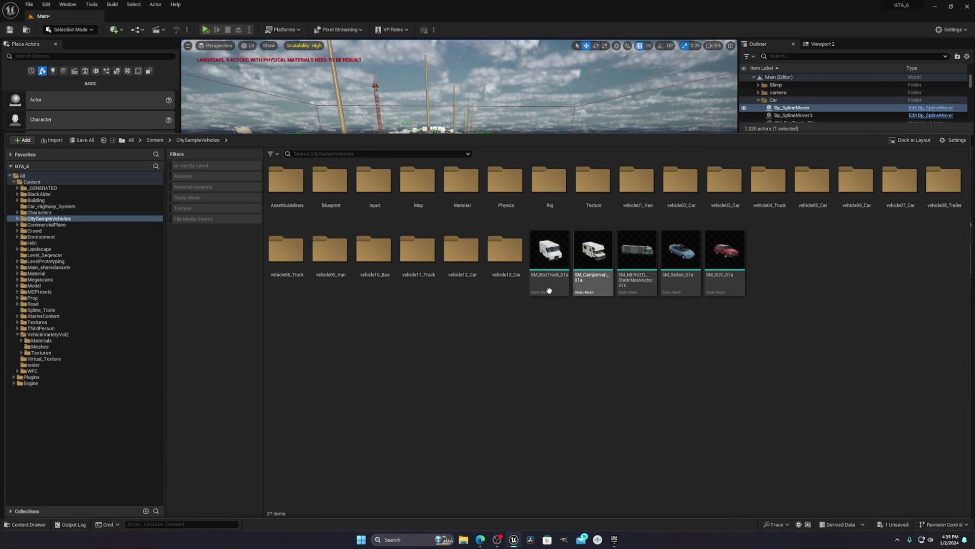
left_click(505, 252)
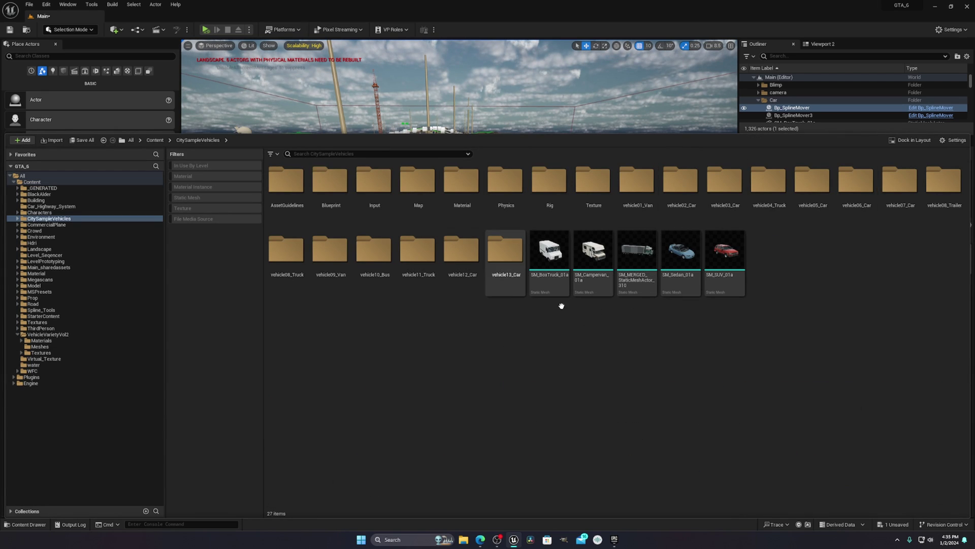
key("Right")
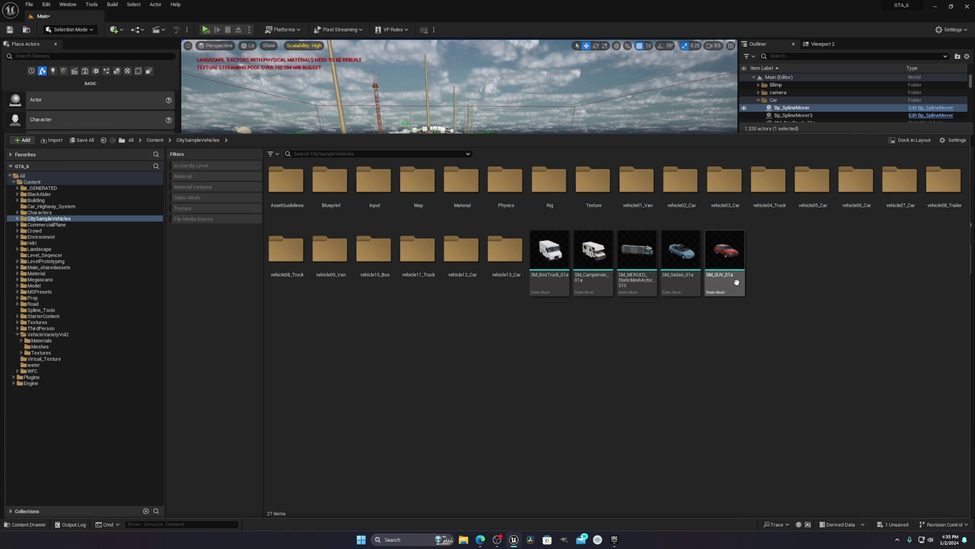
Step: Revisit the Meshes folder of VehicleVarietyVol2 and go back to the Content folder
left_click(155, 141)
double_click(637, 274)
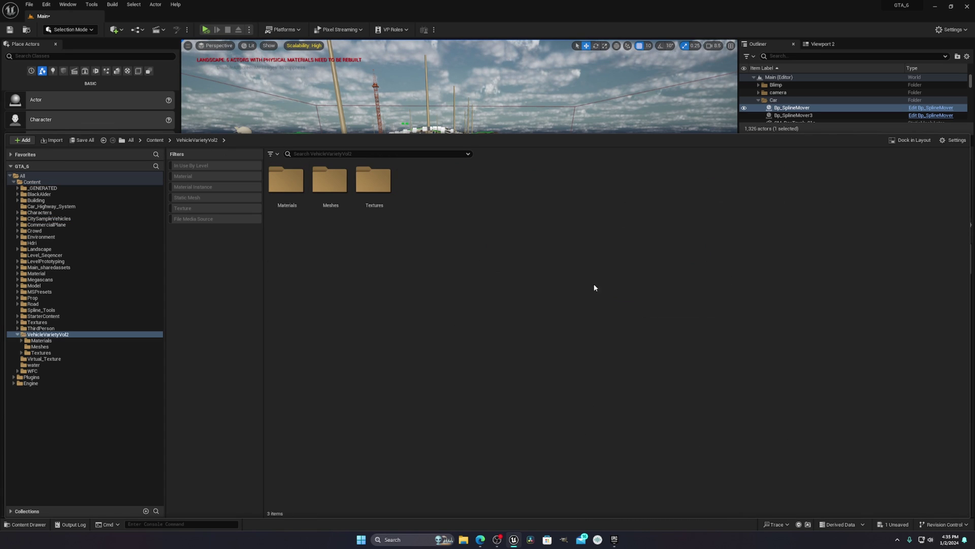
double_click(319, 192)
left_click(155, 140)
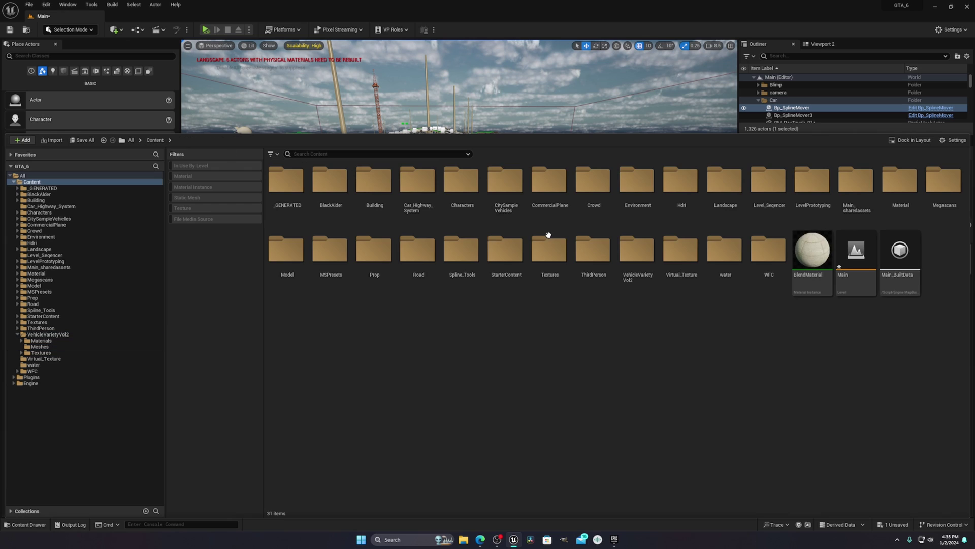
Step: Open the CitySampleVehicles folder, filter its contents to Static Mesh assets, and look through the vehicle meshes
left_click(509, 195)
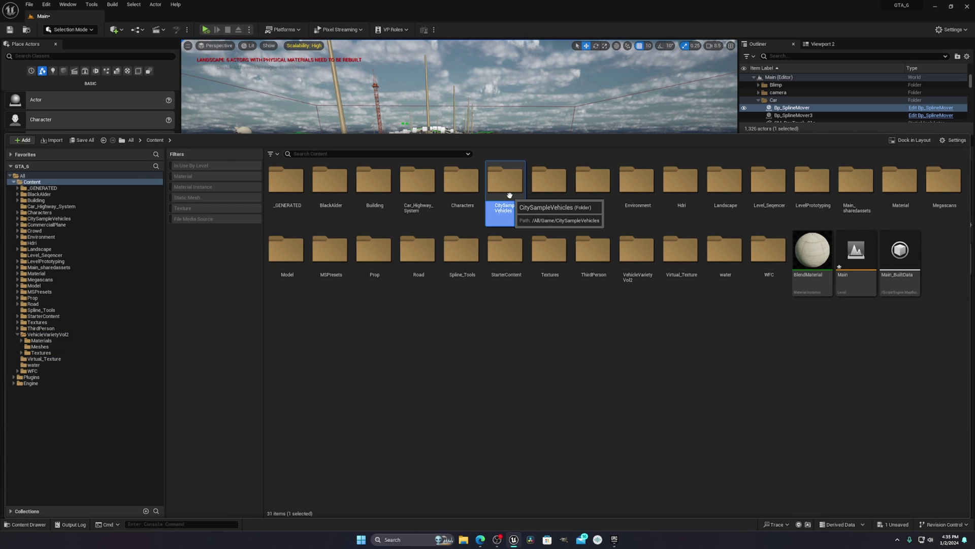
double_click(509, 195)
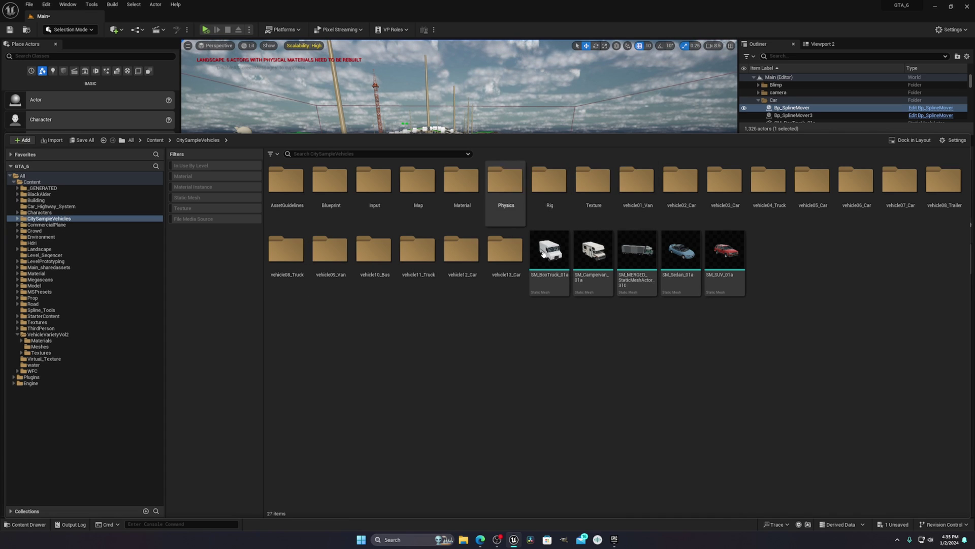
left_click(274, 154)
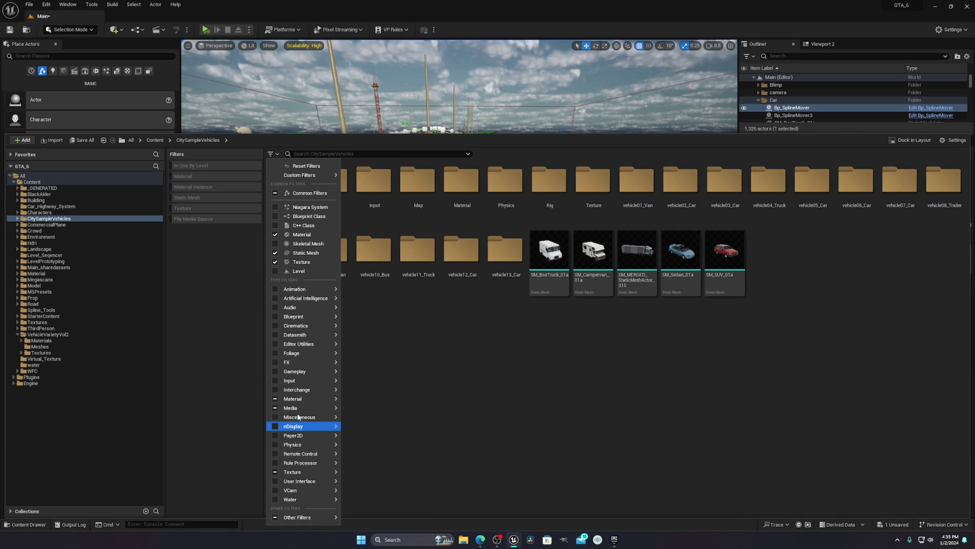
mouse_move(288, 408)
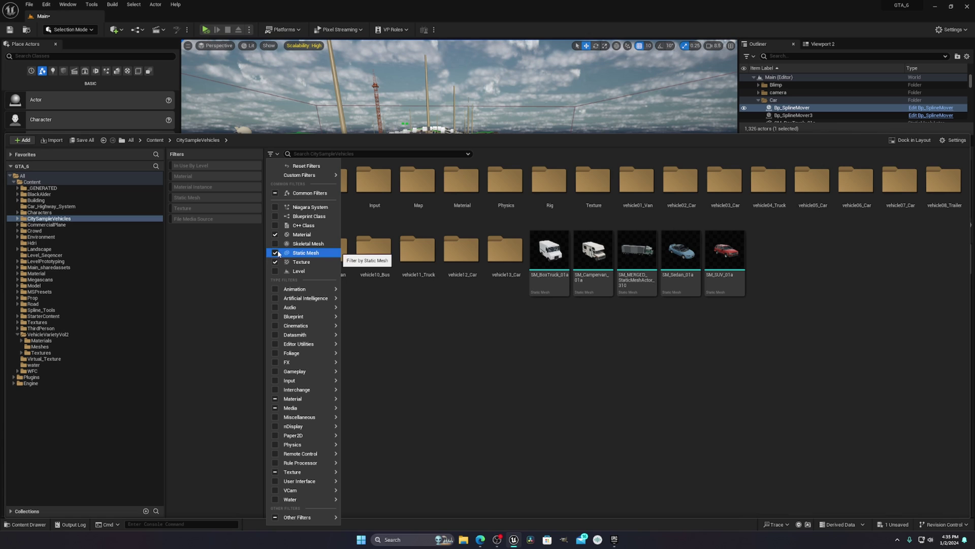
left_click(218, 242)
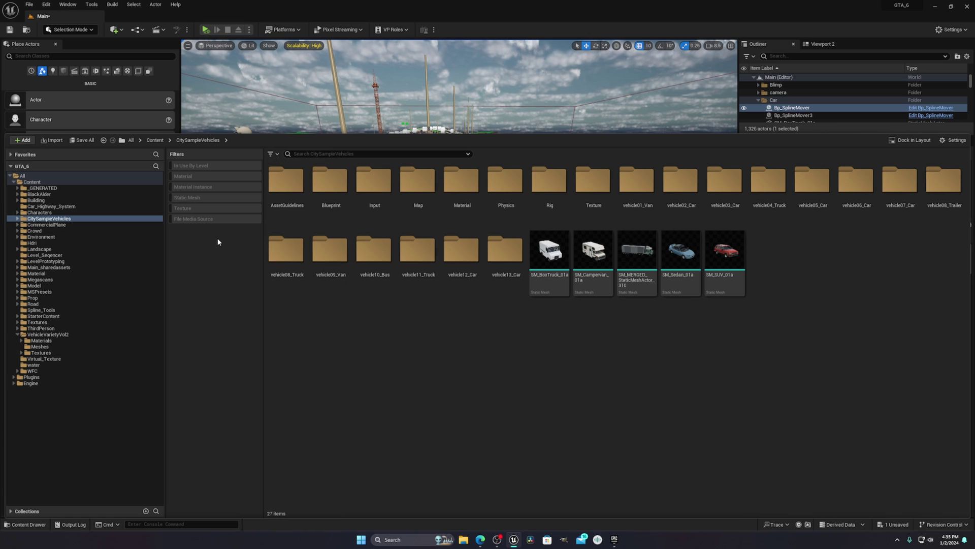
left_click(187, 198)
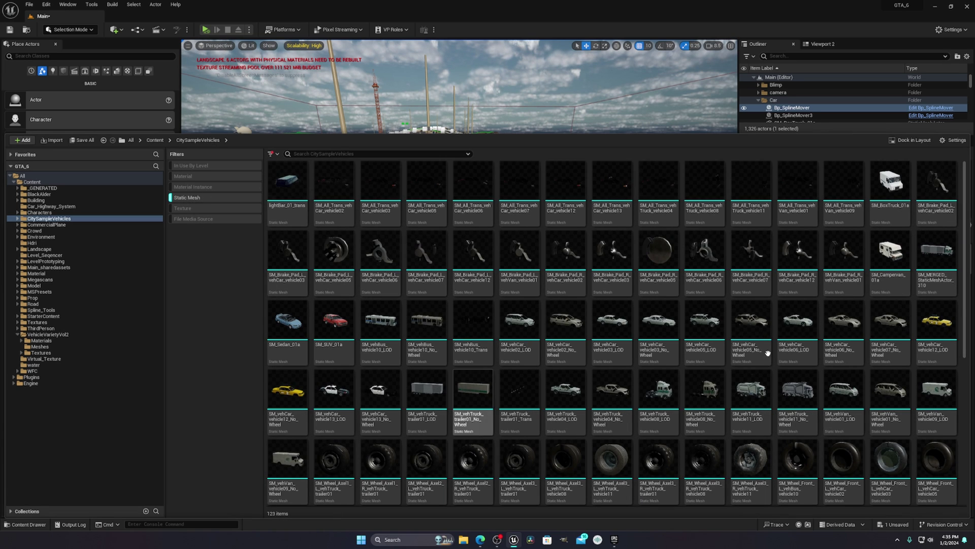
scroll(815, 424, "down", 1)
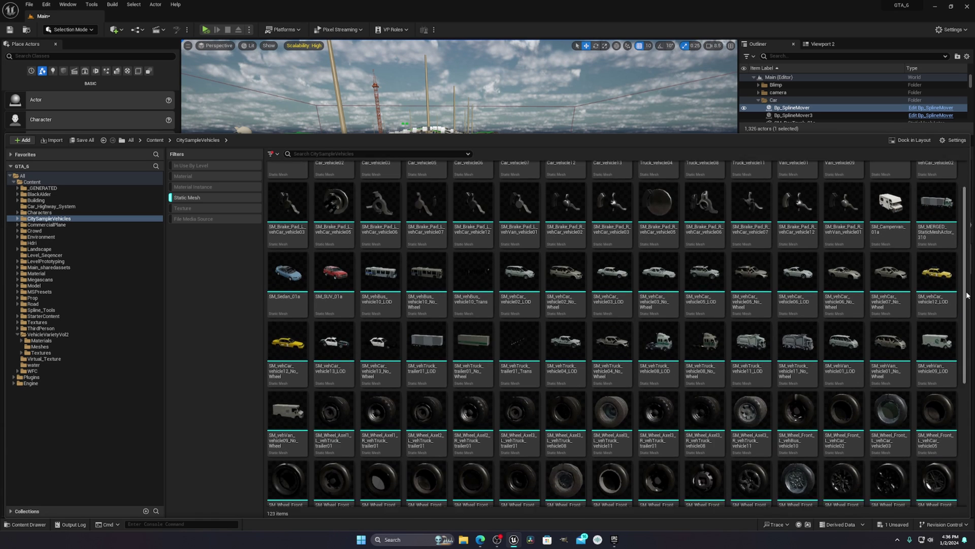
left_click_drag(966, 293, 966, 259)
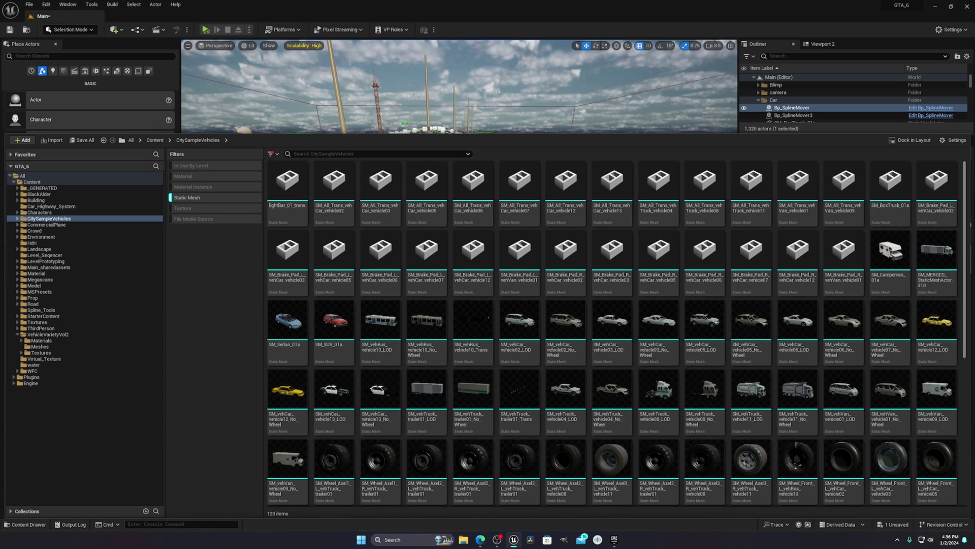
Step: View the vehicles on the highway in the viewport, and bring the CitySampleVehicles mesh list back in an enlarged browser
left_click_drag(780, 134, 780, 373)
right_click_drag(592, 270, 584, 312)
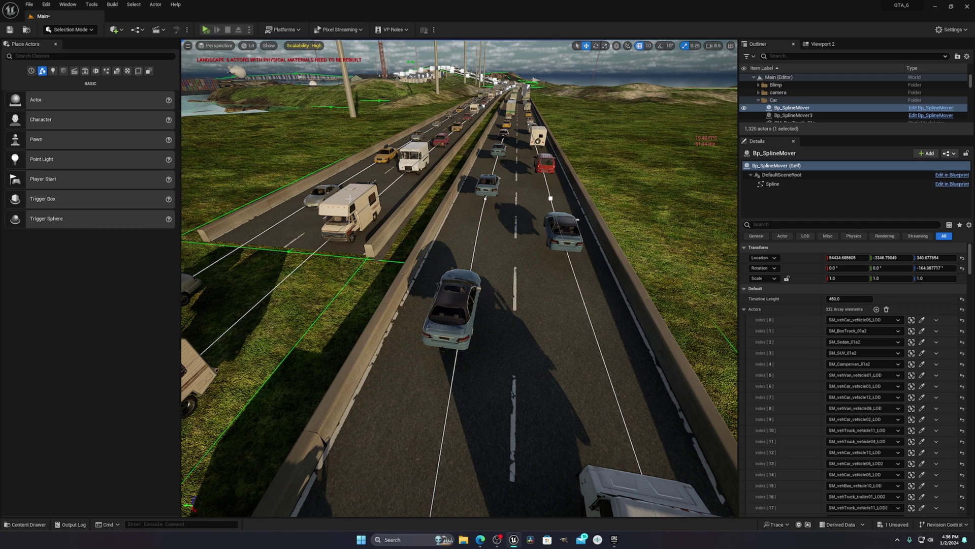
key("ctrl+space")
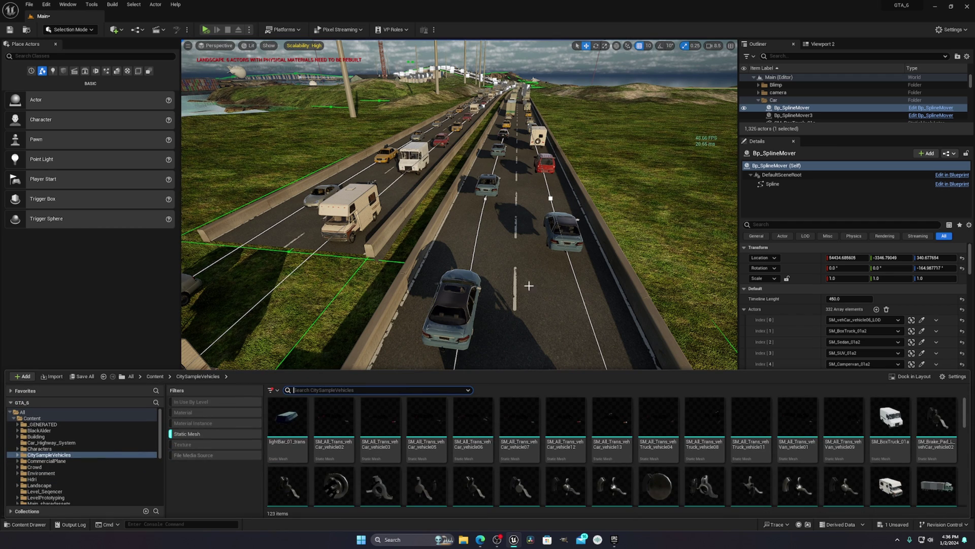
left_click_drag(576, 369, 576, 157)
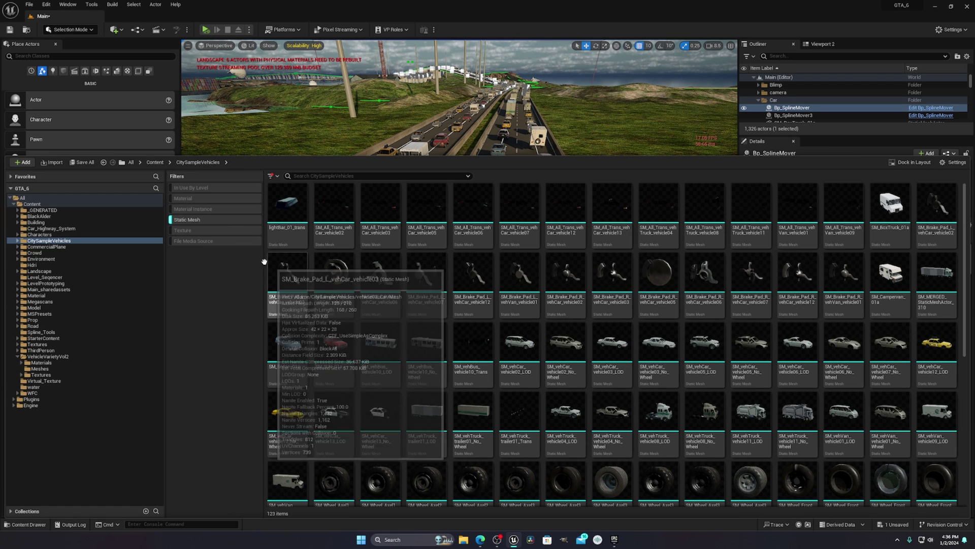
Step: View the static meshes inside the vehicle02_Car folder using the Static Mesh filter, and return to CitySampleVehicles
left_click(201, 219)
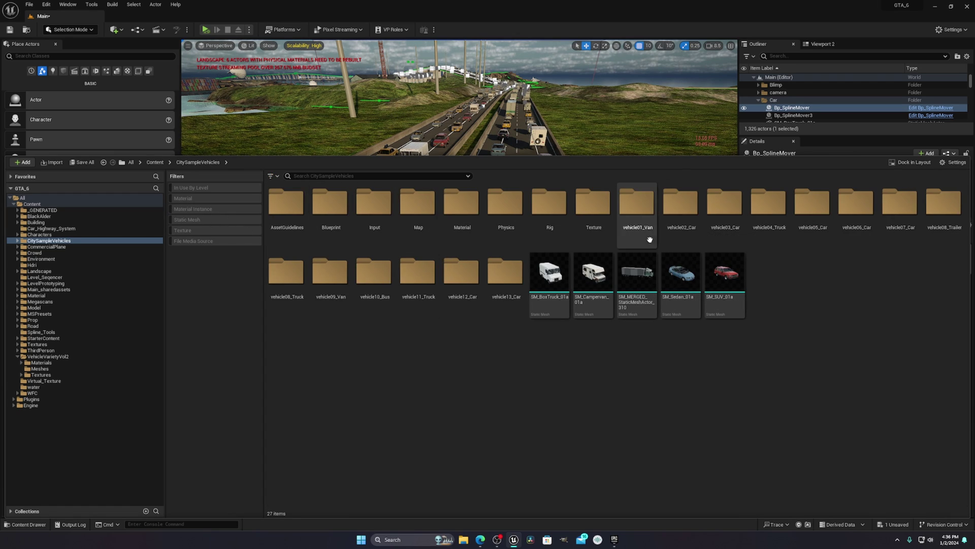
double_click(691, 228)
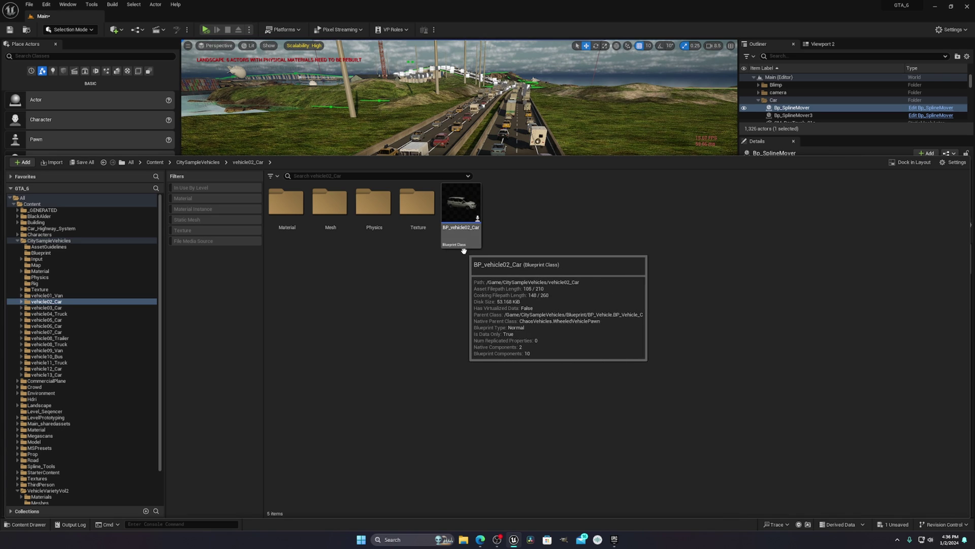
left_click(200, 220)
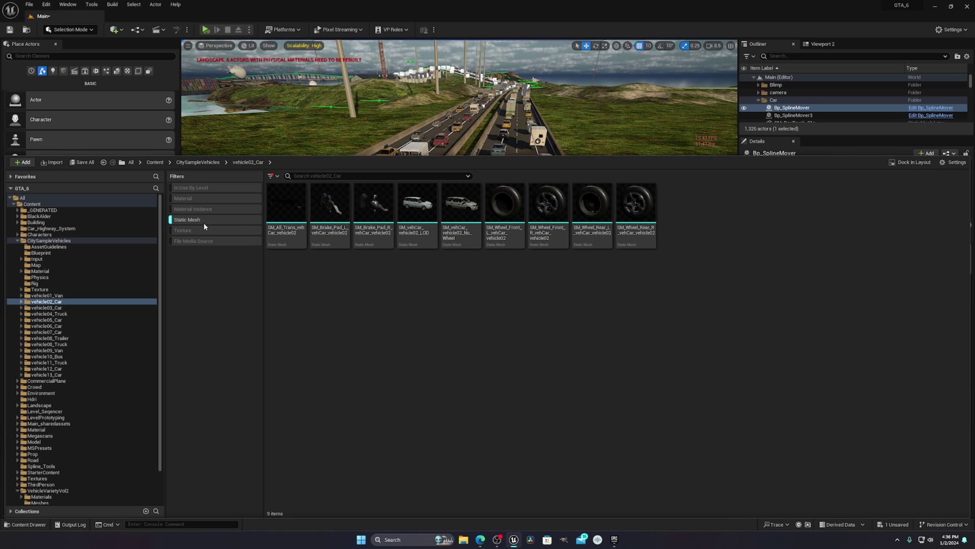
left_click(203, 163)
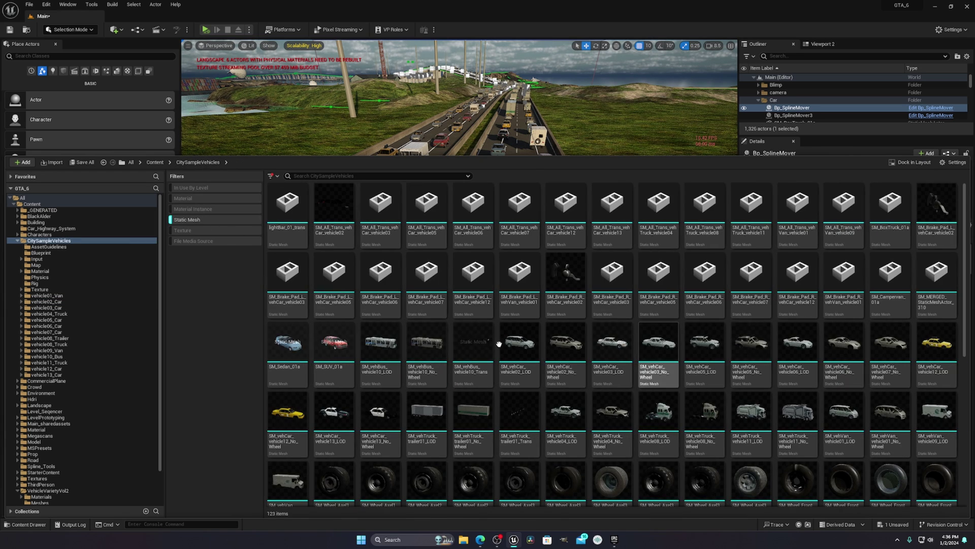
Step: Search the CitySampleVehicles static meshes for "lod" and look over the matching vehicles
left_click(396, 177)
type("lod")
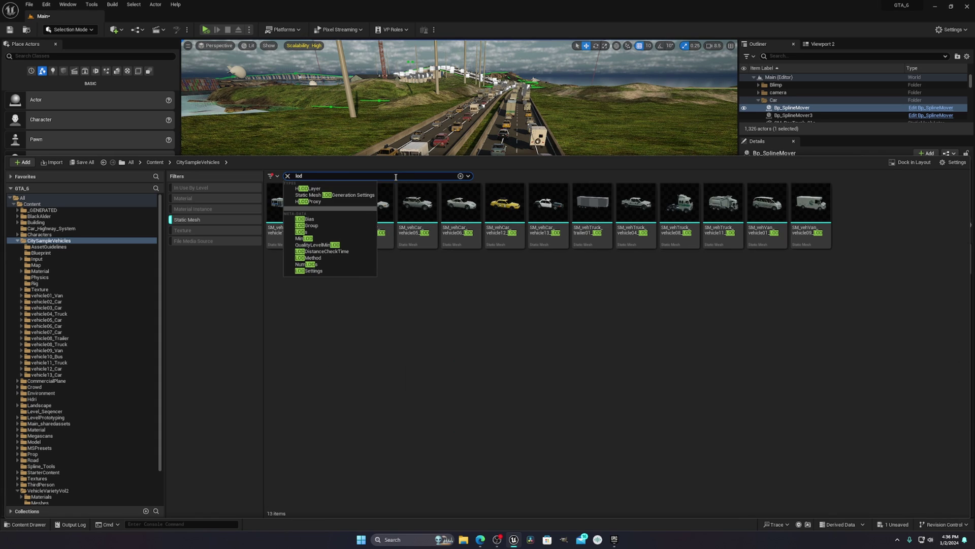
left_click(427, 314)
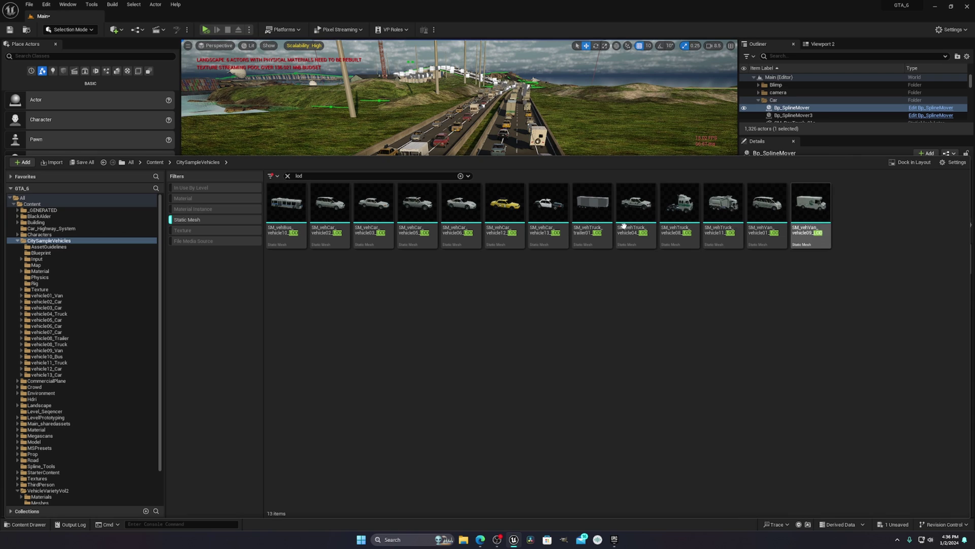
mouse_move(809, 236)
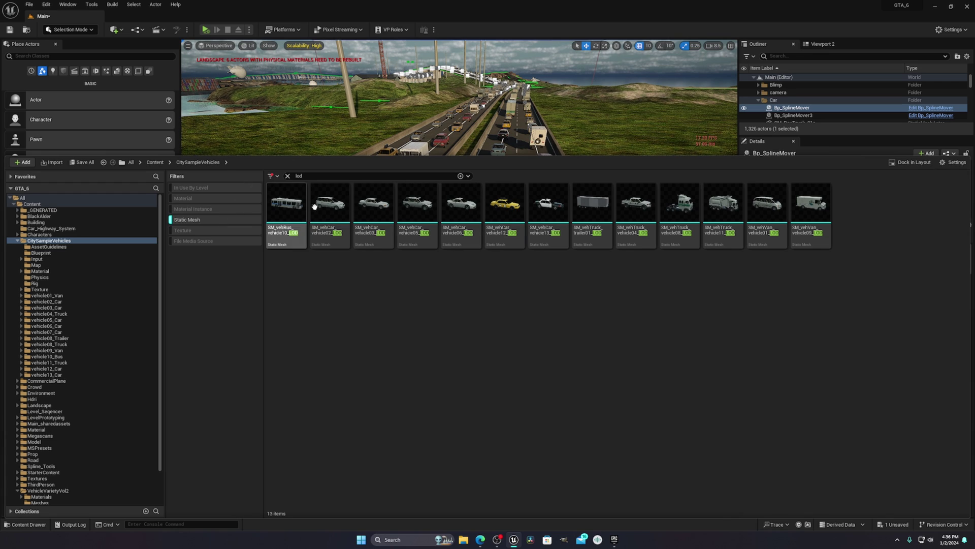
Step: Clear the mesh search and examine the full list for the No_Wheel bodies and separate wheel meshes
left_click(288, 175)
scroll(688, 444, "down", 1)
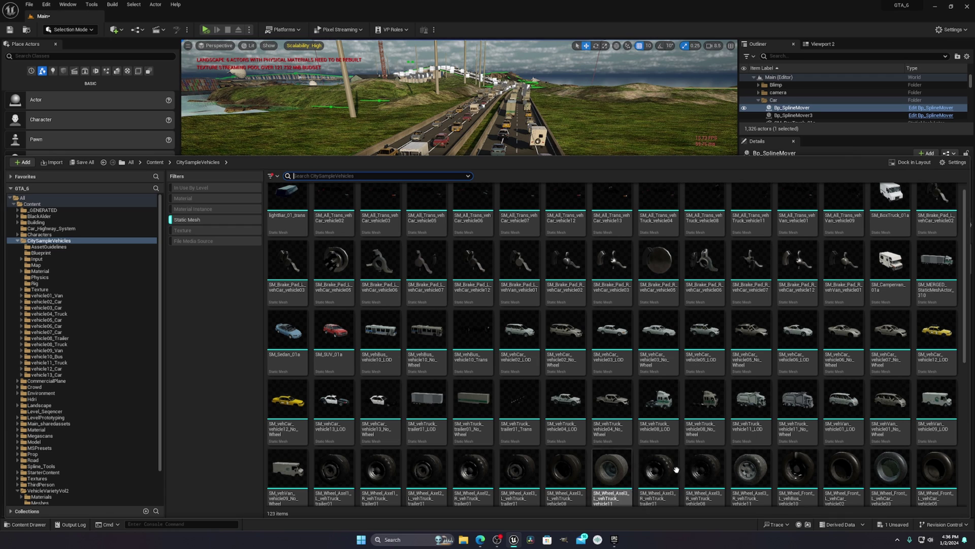
scroll(676, 469, "down", 2)
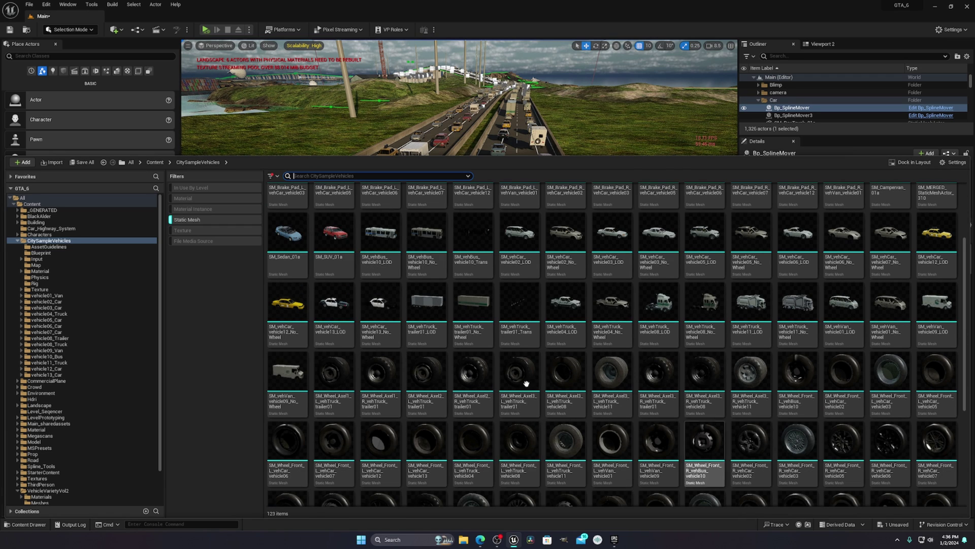
scroll(526, 383, "down", 1)
left_click(716, 316)
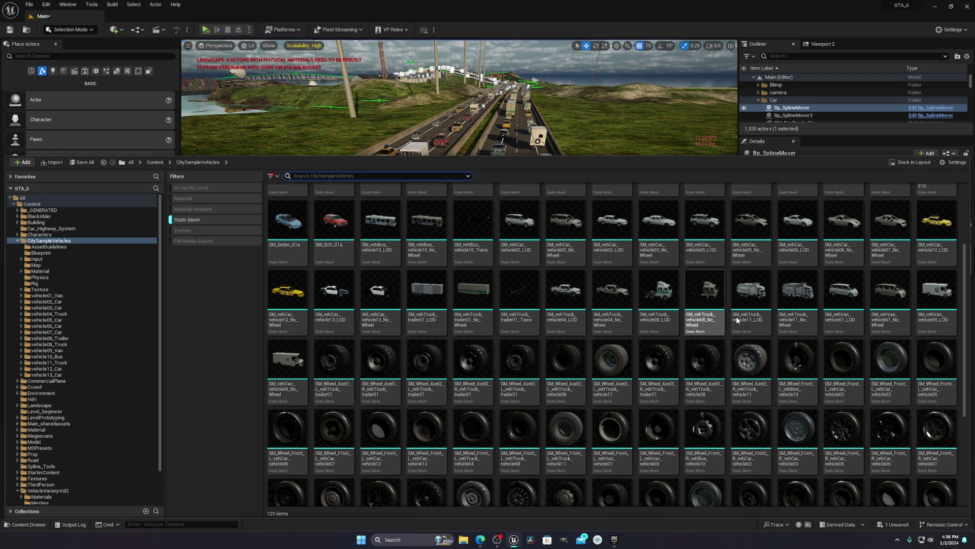
scroll(761, 272, "up", 1)
left_click(762, 272)
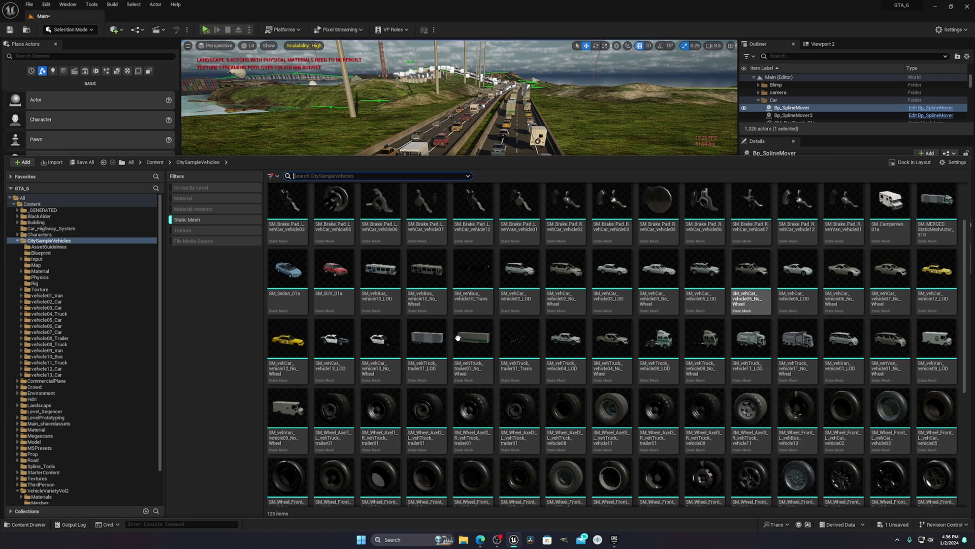
scroll(326, 420, "down", 1)
Step: Place the SM_vehVan_vehicle09_No_Wheel mesh on the grass beside the highway and inspect its wheel wells up close
left_click(326, 419)
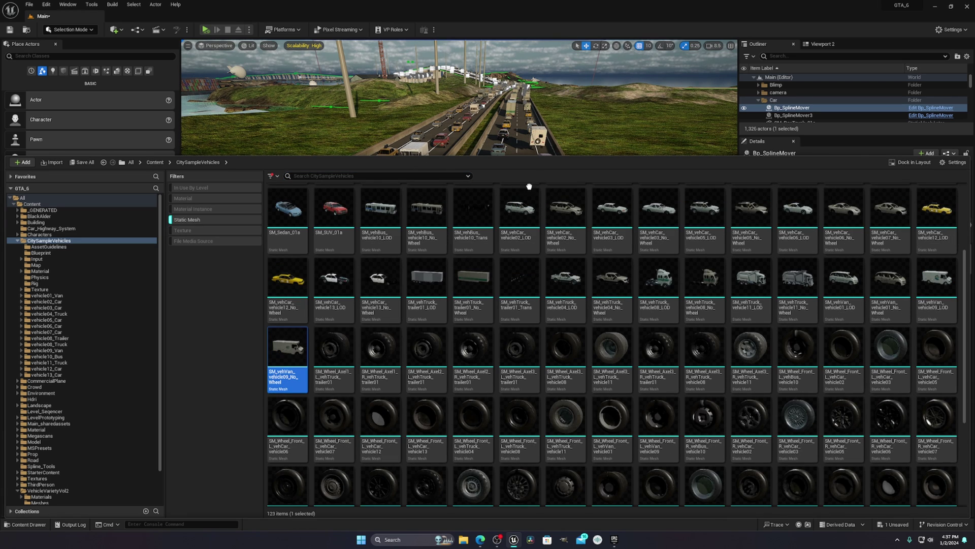
left_click_drag(340, 136, 323, 146)
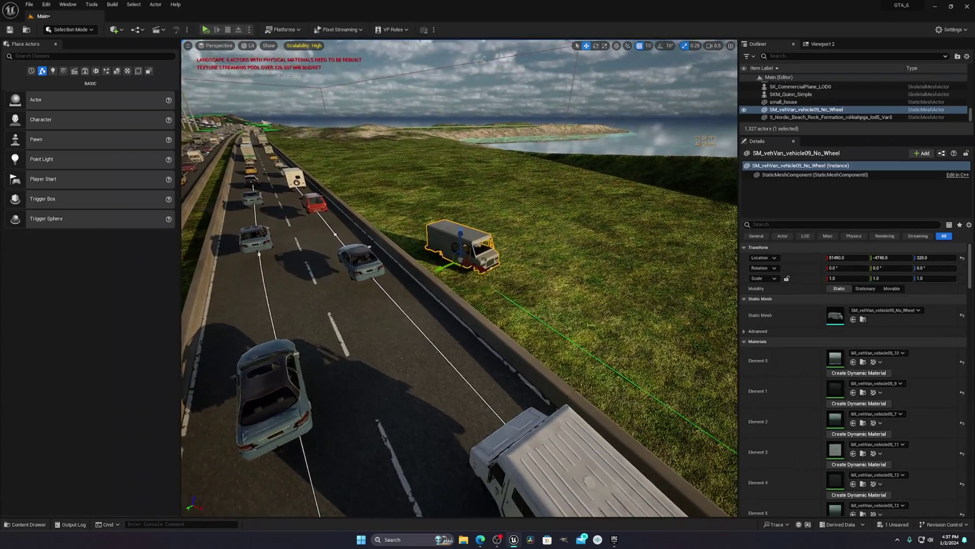
scroll(460, 279, "up", 3)
scroll(460, 278, "down", 6)
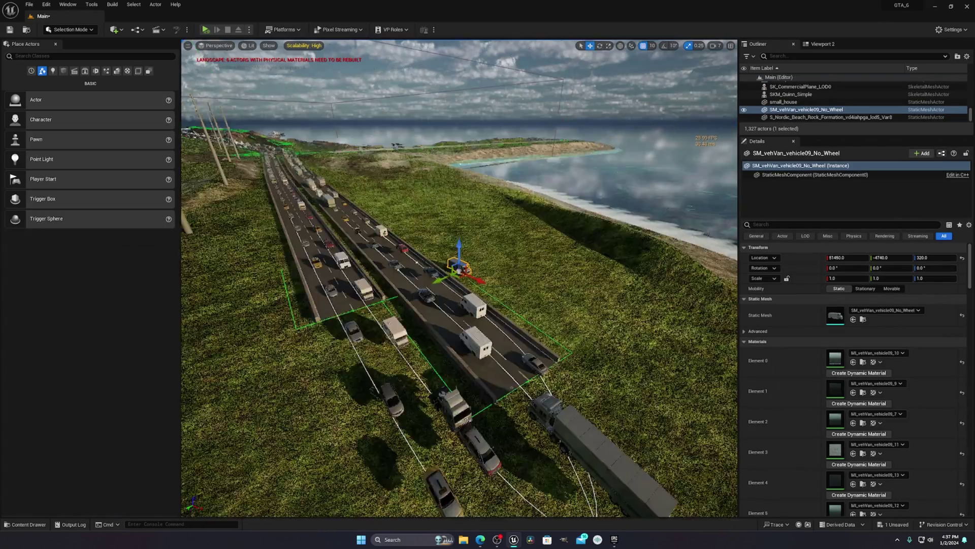
scroll(460, 279, "up", 4)
scroll(459, 279, "down", 2)
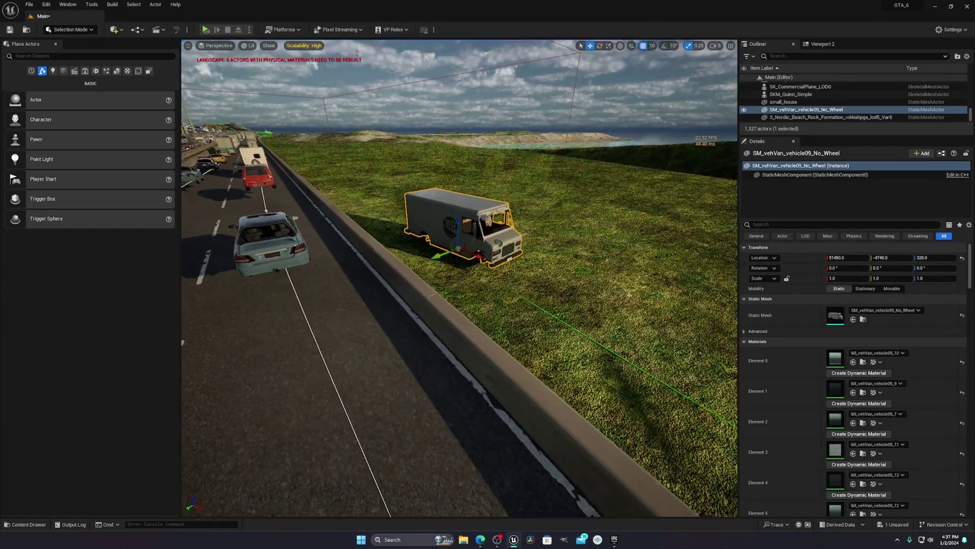
scroll(459, 278, "up", 3)
right_click_drag(370, 140, 370, 141)
right_click_drag(685, 321, 685, 321)
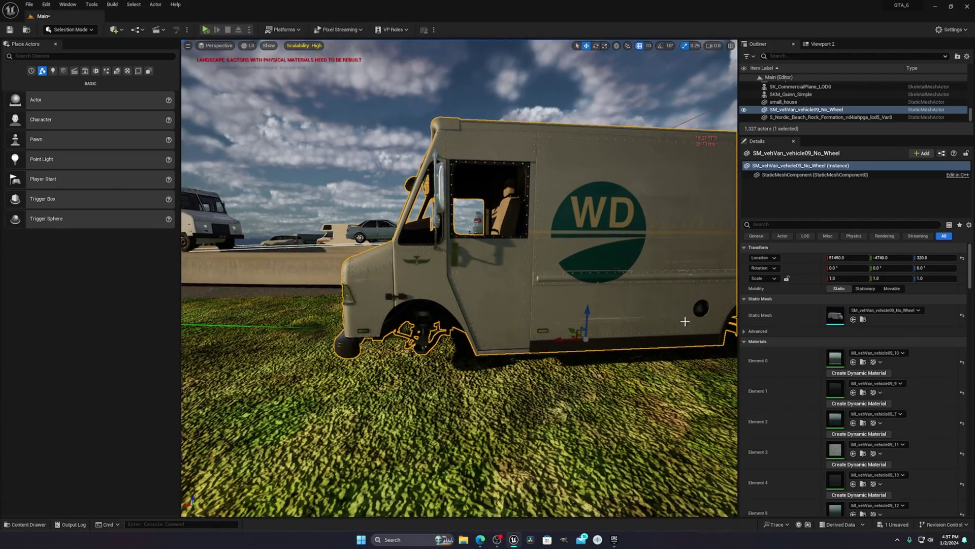
right_click_drag(497, 332, 498, 332)
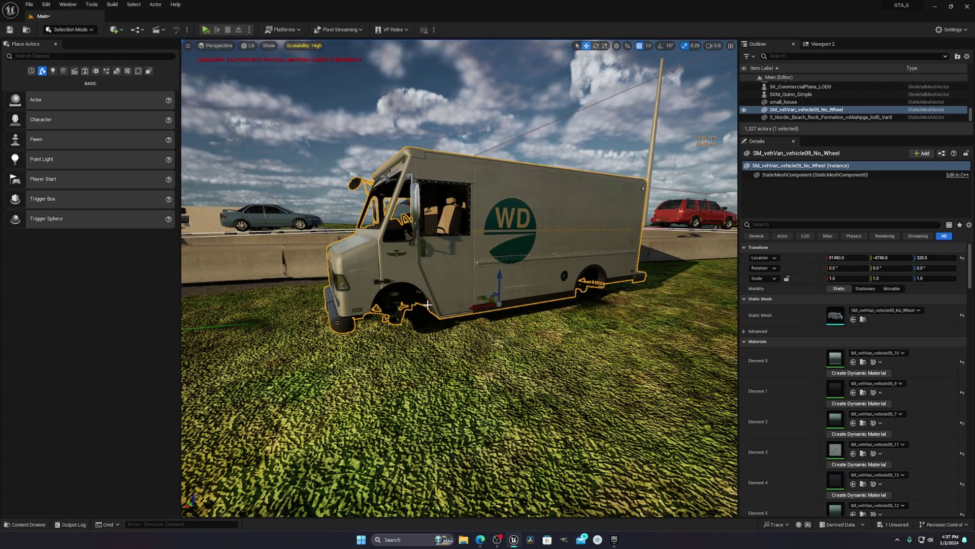
right_click_drag(427, 305, 427, 305)
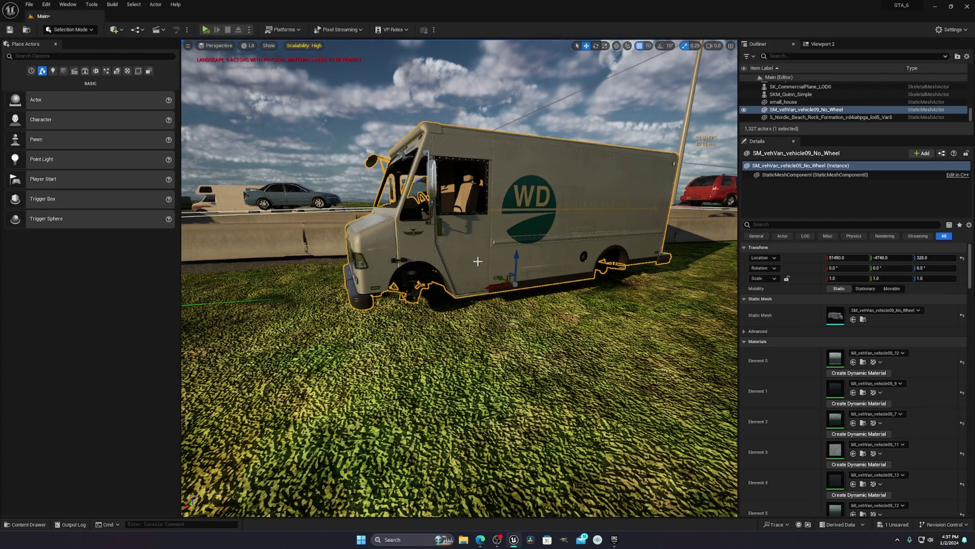
Step: Delete the wheel-less van from the level
key("Delete")
right_click_drag(478, 261, 478, 261)
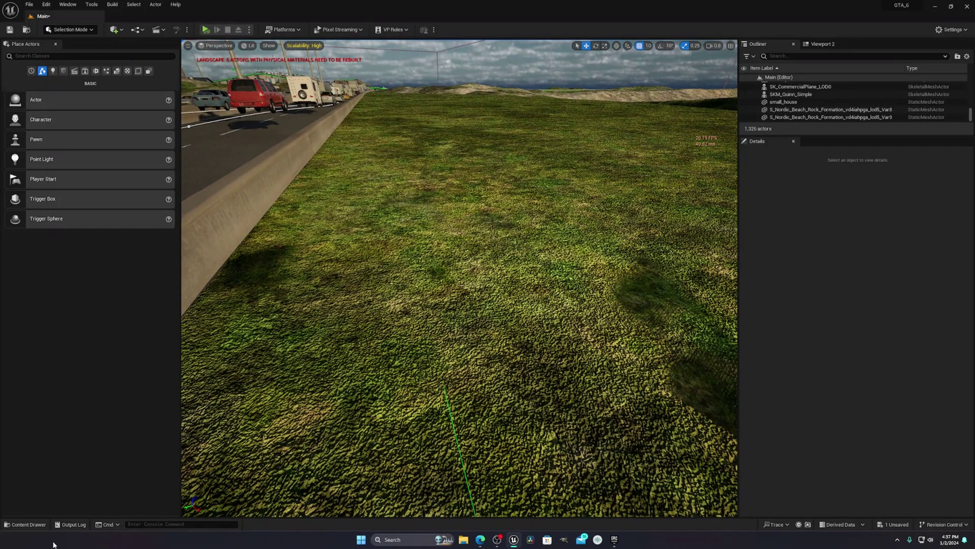
Step: Reopen the CitySampleVehicles mesh list and search it for "lod" again
left_click(26, 524)
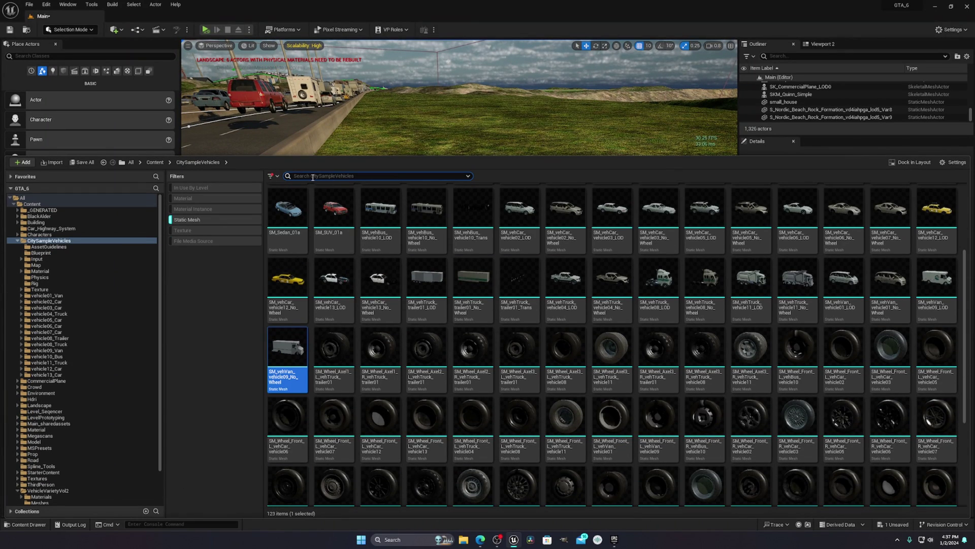
type("lod")
left_click(460, 325)
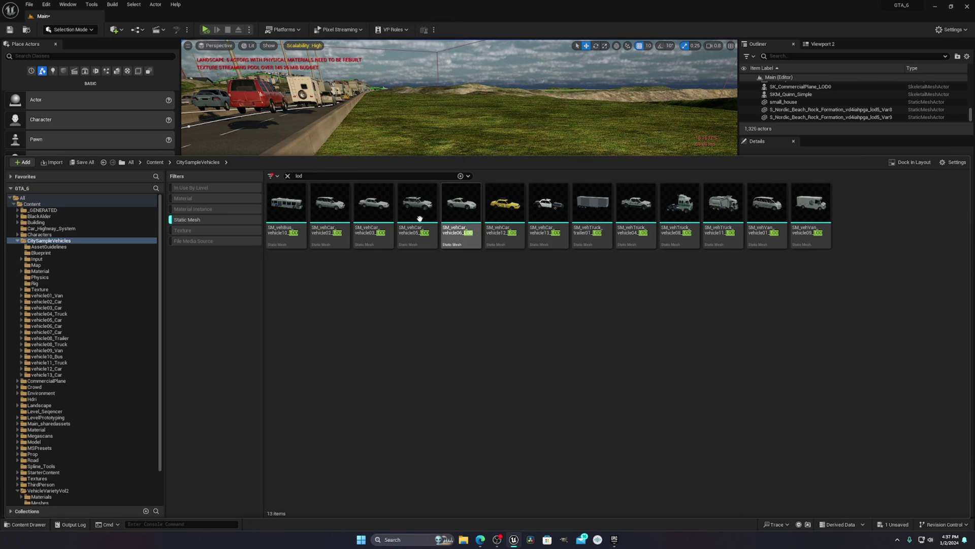
Step: View a complete car on the highway up close, return to the mesh list, and clear its search
mouse_move(571, 124)
right_mouse_down()
mouse_move(488, 152)
mouse_move(571, 124)
right_mouse_up()
key("a")
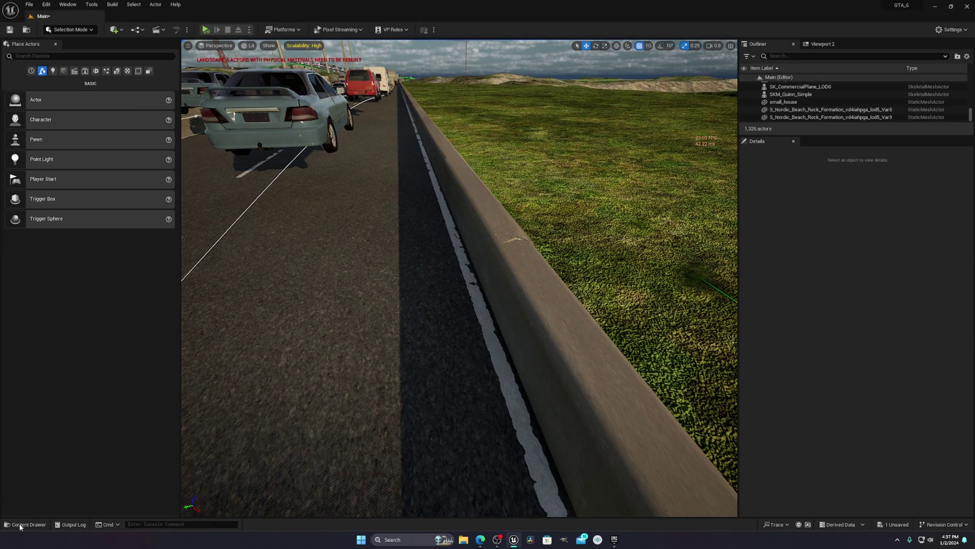
left_click(26, 525)
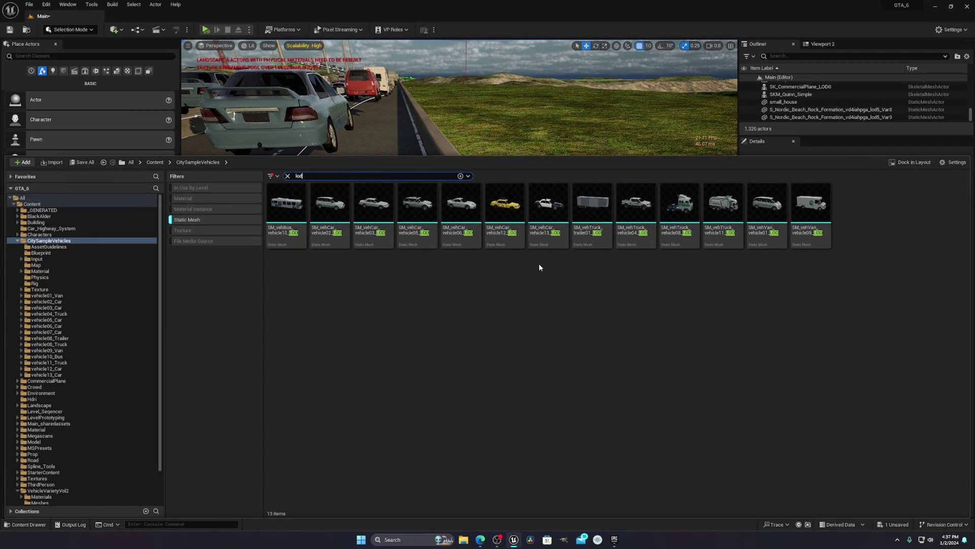
left_click(288, 176)
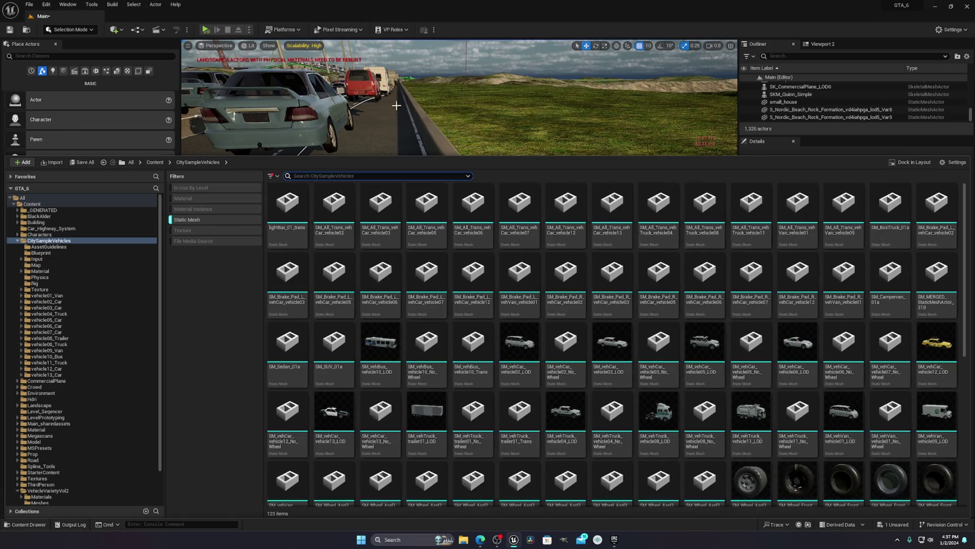
Step: Examine the traffic along both carriageways of the highway and the spare cars standing out in the water
right_click_drag(439, 144, 420, 164)
key("s")
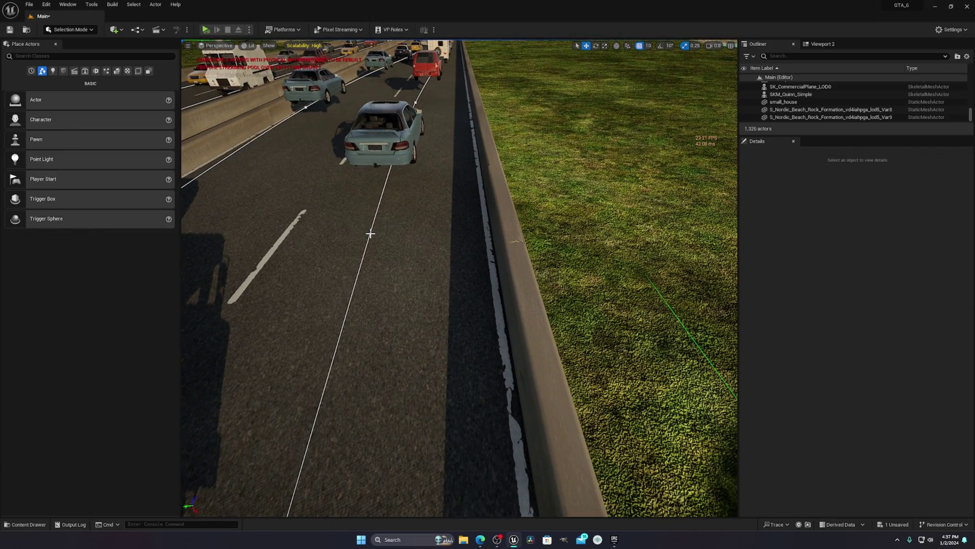
left_click(371, 234)
right_click(359, 218)
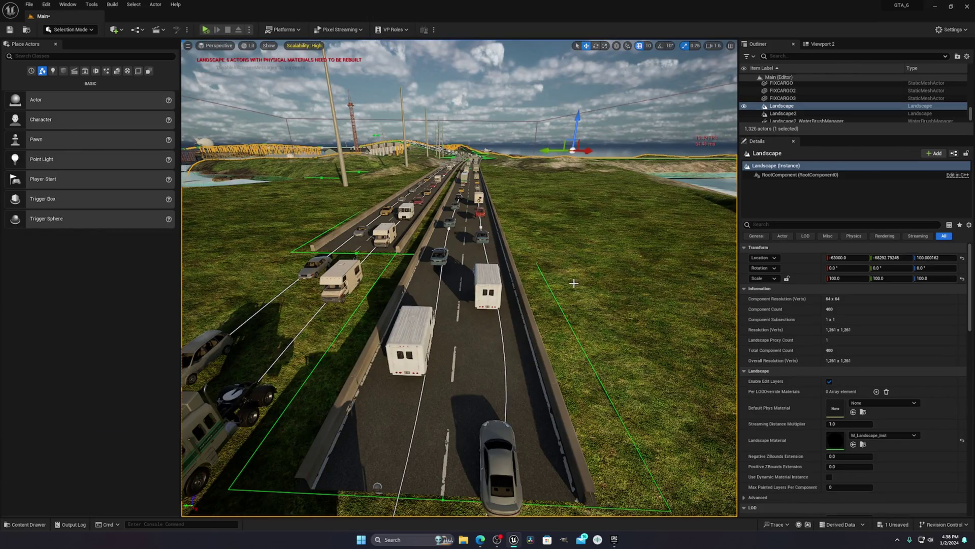
right_click_drag(460, 254, 236, 222)
key("w")
key("w")
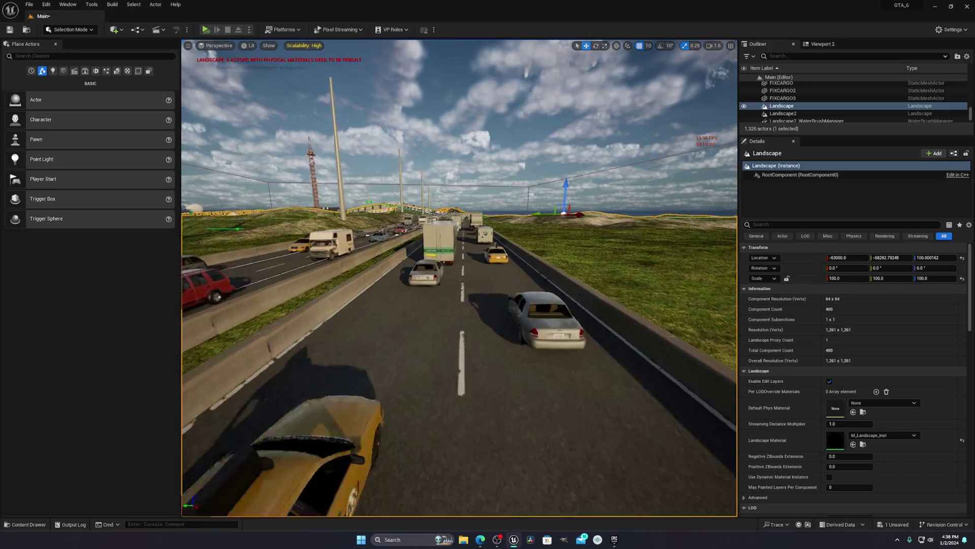
right_click_drag(465, 253, 442, 249)
right_click_drag(251, 148, 292, 158)
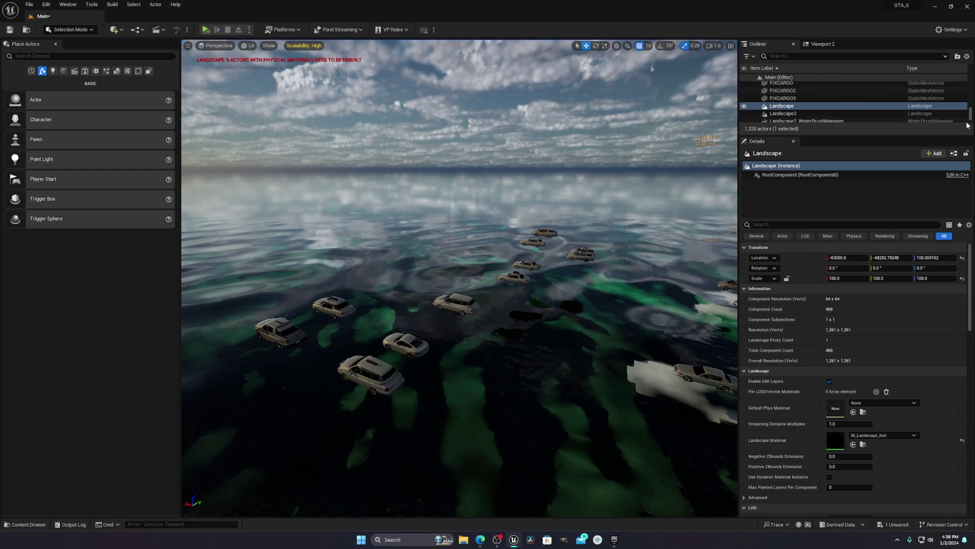
Step: Select Bp_SplineMover in the Car folder and review its Actors array alongside the cars in the water
left_click_drag(972, 116, 971, 79)
left_click(792, 107)
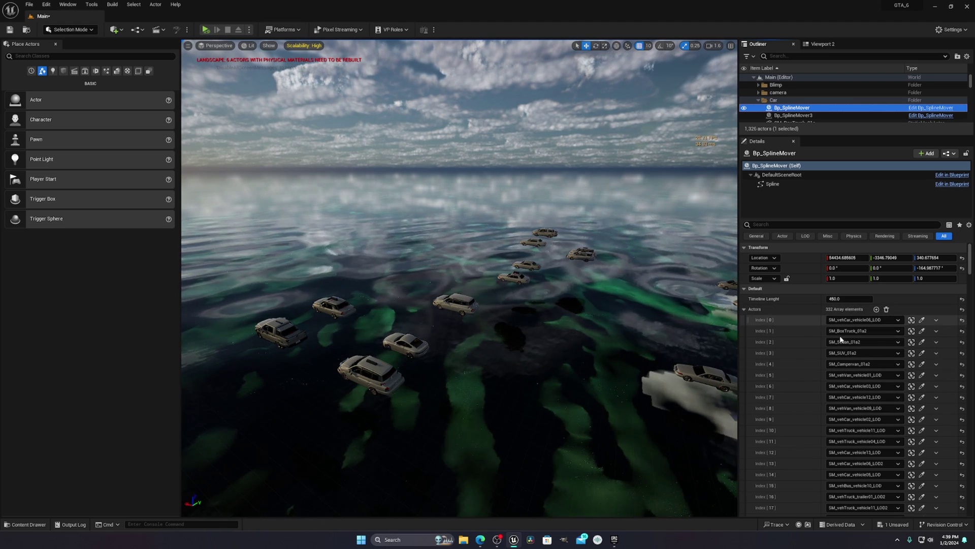
right_click_drag(584, 315, 627, 298)
right_click_drag(447, 386, 448, 363)
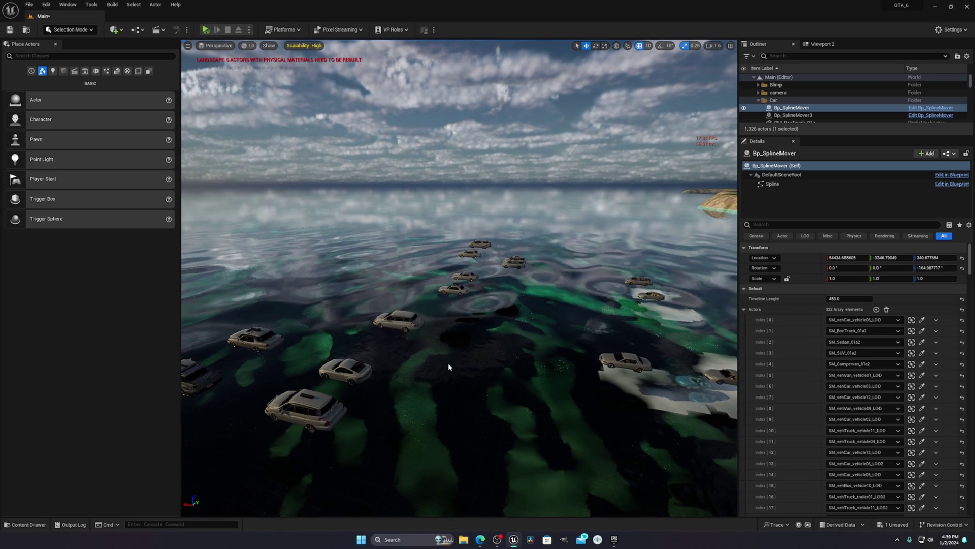
Step: Find an open patch of water for new vehicles and search the CitySampleVehicles static meshes for "lod"
left_click(15, 524)
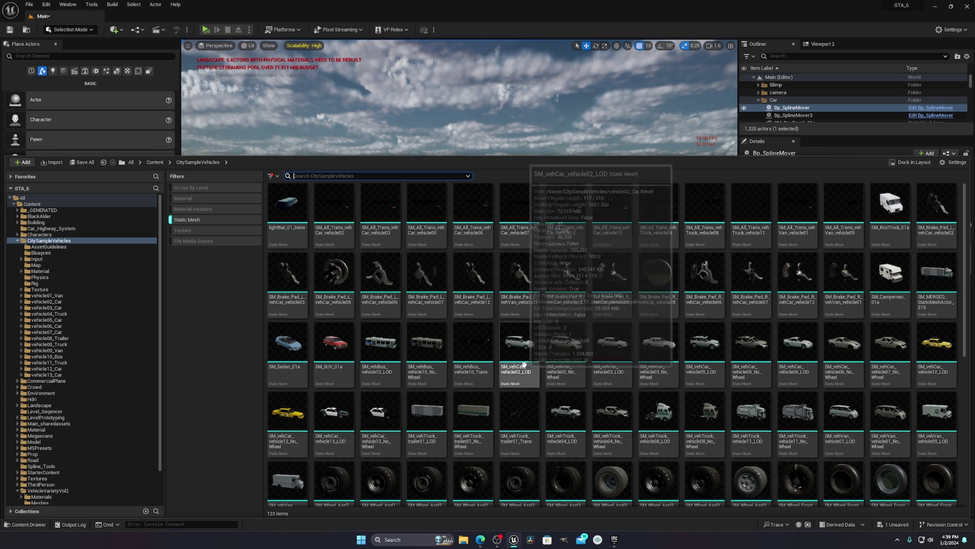
left_click(566, 346)
left_click(540, 141)
right_click_drag(585, 206, 648, 218)
right_click_drag(585, 209, 443, 348)
left_click(27, 525)
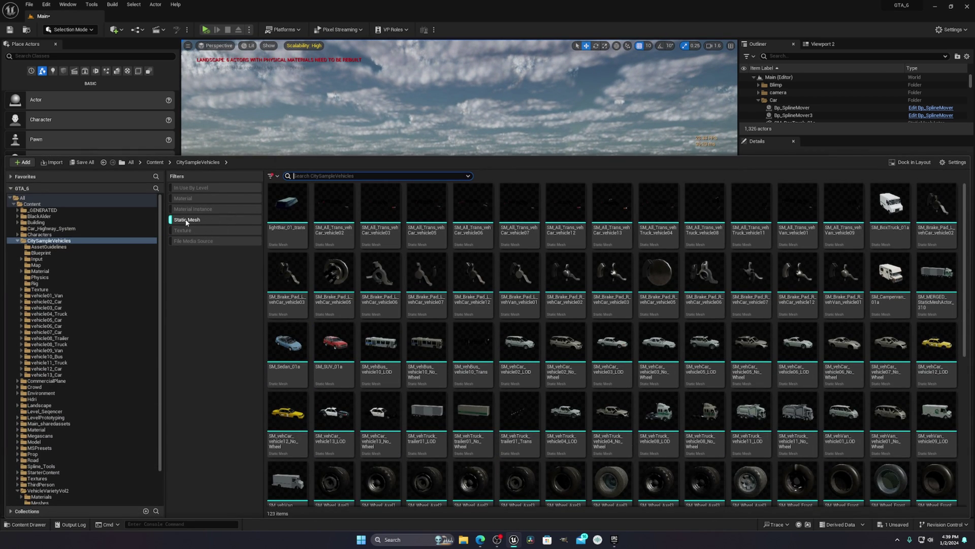
left_click(309, 175)
type("lo")
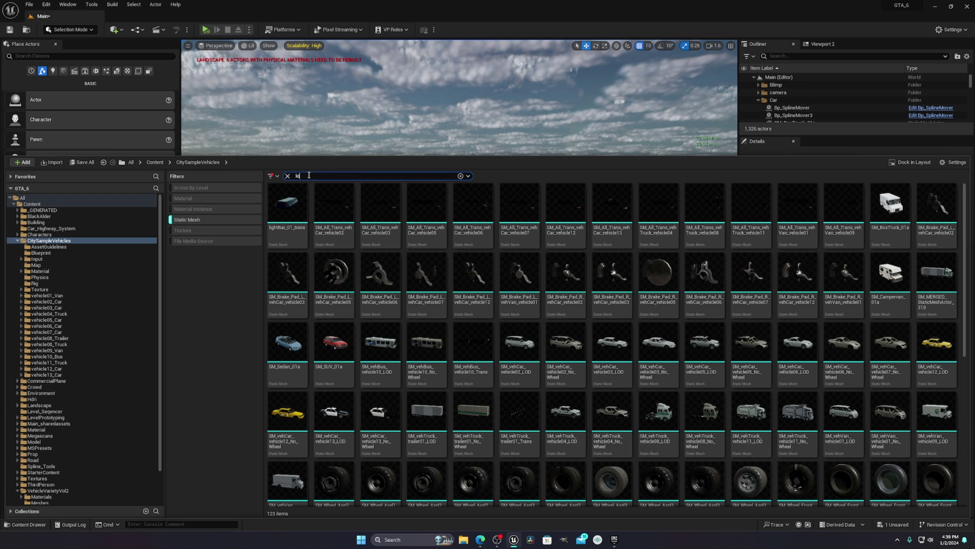
type("d")
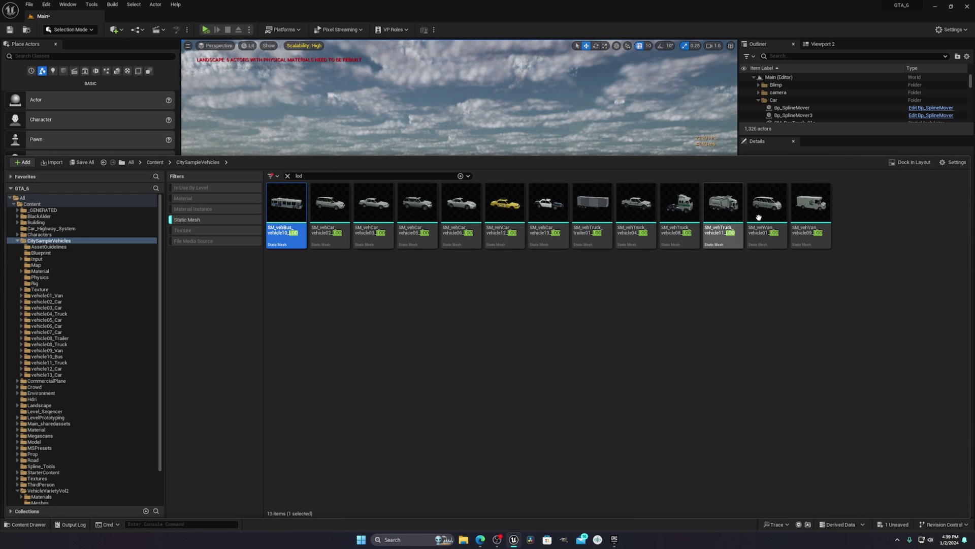
Step: Place all the LOD vehicle meshes, from SM_vehBus_vehicle10_LOD through SM_vehVan_vehicle09_LOD, together on the water beside the existing cars
left_click(810, 206, "shift")
left_click_drag(592, 205, 454, 269)
mouse_move(352, 308)
left_mouse_down()
mouse_move(327, 324)
mouse_move(340, 305)
left_mouse_up()
right_click_drag(496, 276, 437, 276)
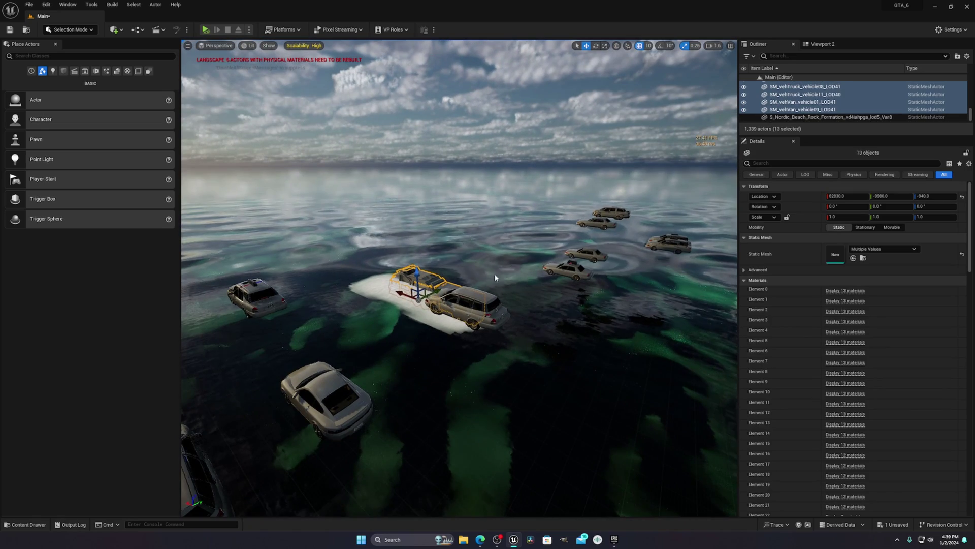
Step: Raise the newly placed group of vehicles vertically to a Z location of -60
left_click_drag(415, 268, 415, 214)
mouse_move(415, 214)
right_mouse_down()
mouse_move(411, 197)
mouse_move(416, 218)
right_mouse_up()
key("w")
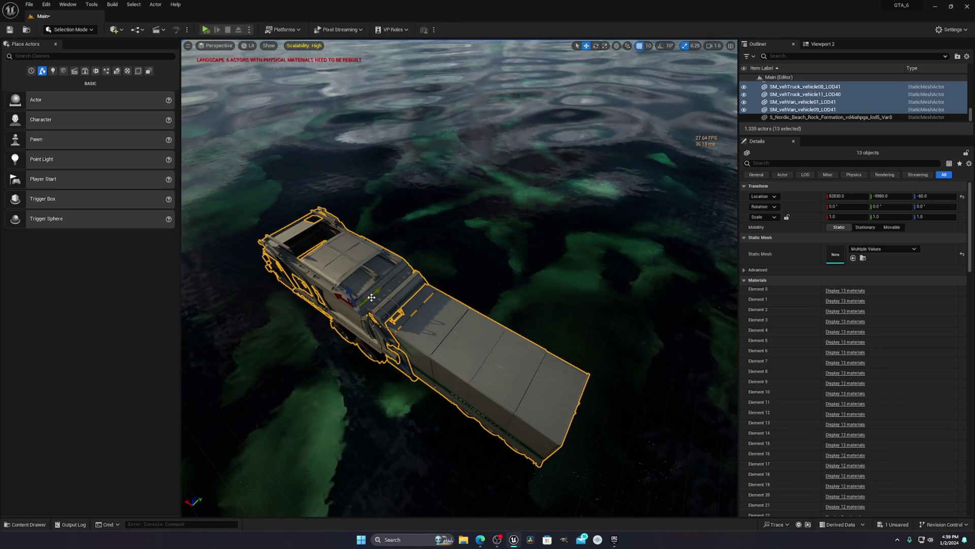
Step: Duplicate the vehicle group alongside the original, moving the copy to a Y location of -9610
left_click_drag(371, 297, 416, 263, "alt")
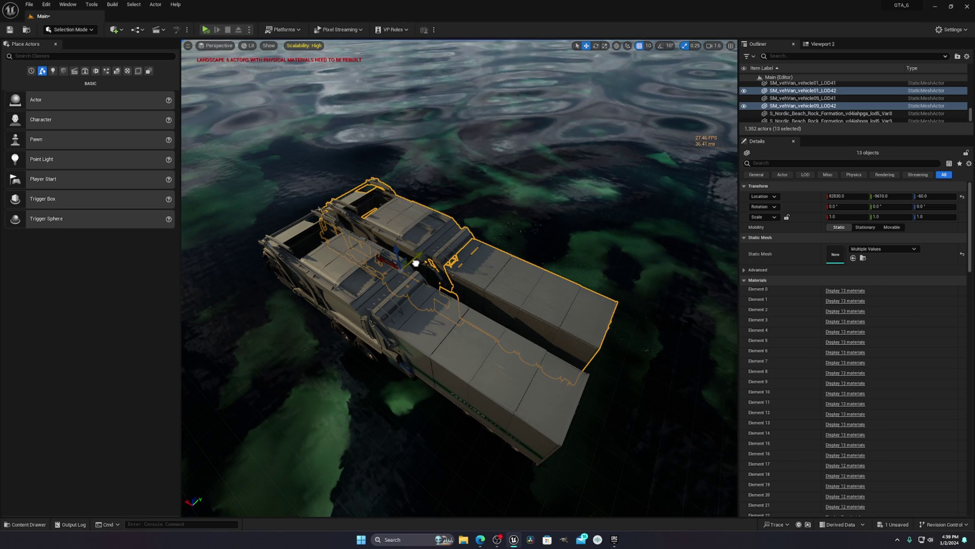
right_click_drag(468, 254, 456, 248)
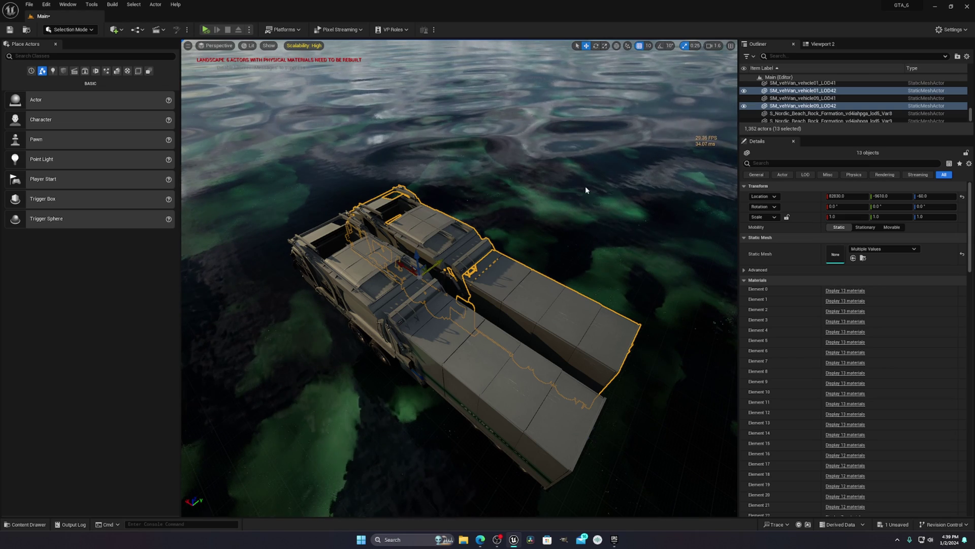
right_click_drag(483, 250, 528, 206)
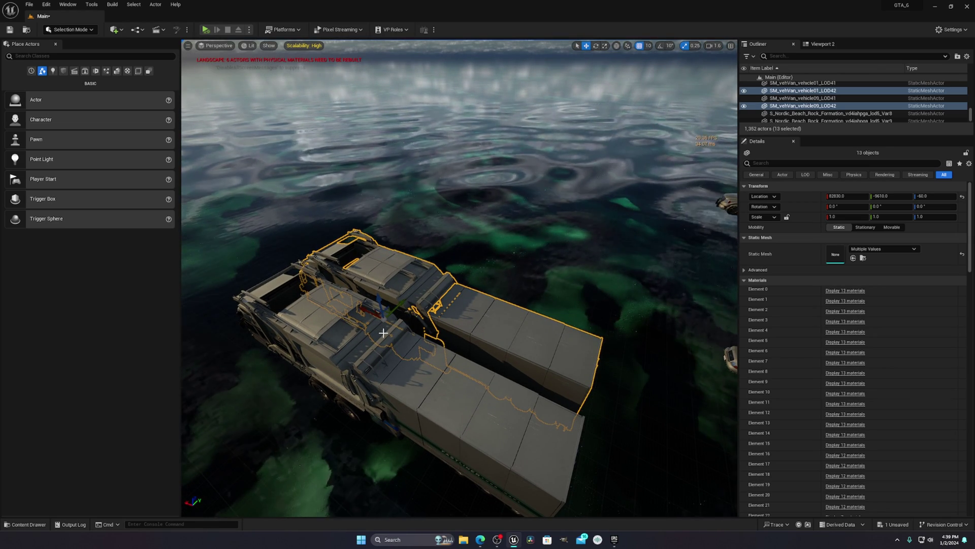
right_click_drag(383, 332, 369, 323)
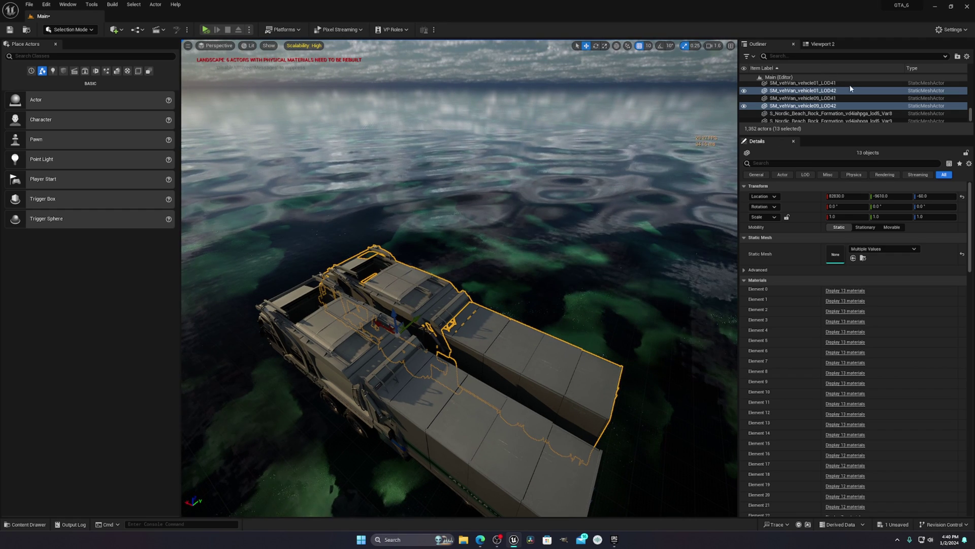
Step: Select Bp_SplineMover in the Car folder and go to the empty entries at the end of its Actors array
left_click_drag(971, 114, 971, 77)
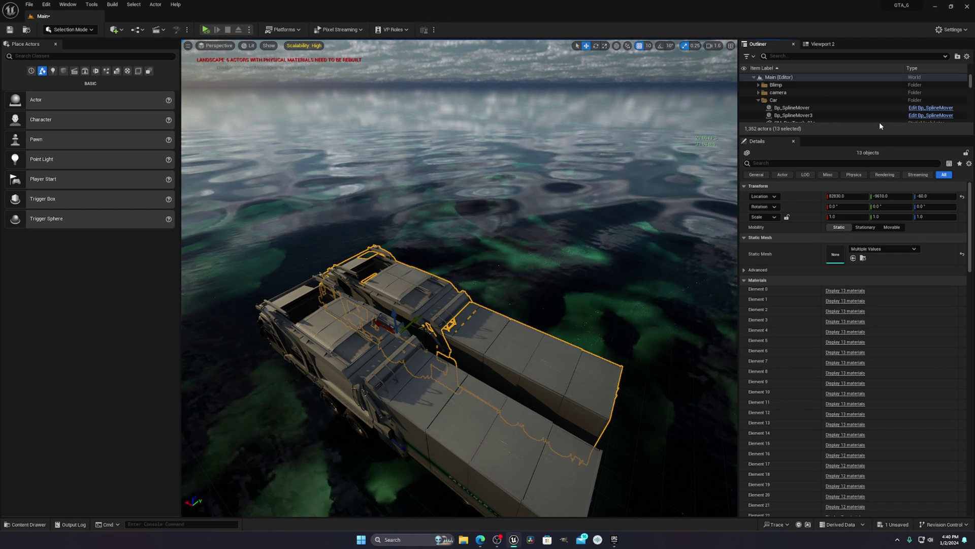
left_click_drag(876, 138, 877, 286)
left_click(824, 108)
scroll(897, 444, "down", 3)
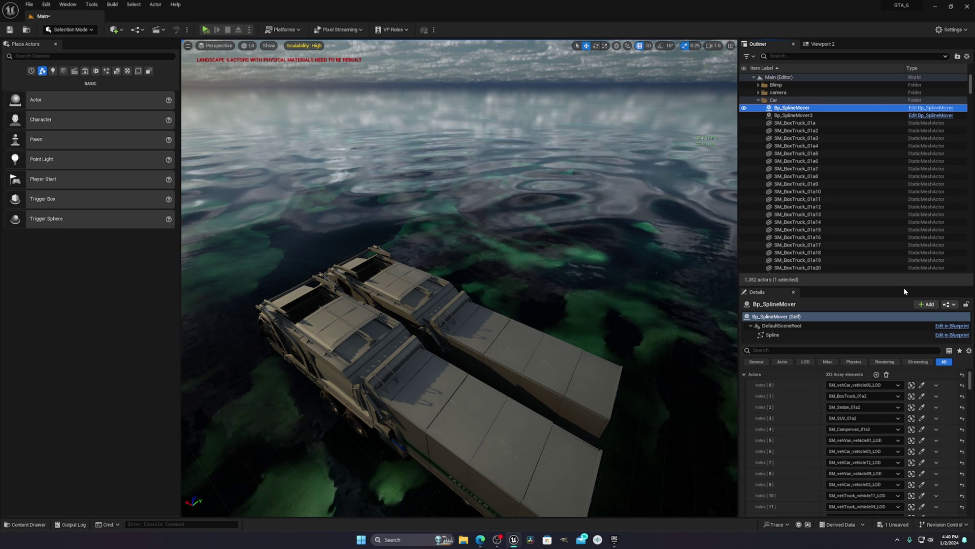
left_click_drag(904, 286, 904, 135)
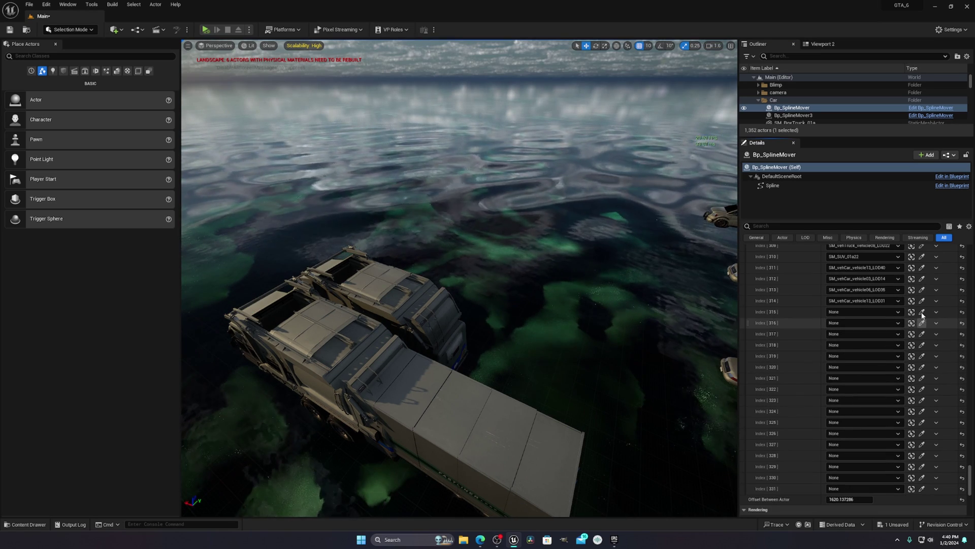
Step: Try assigning the front trailer from the viewport to Index 315 of the Actors array, and reset that entry to None
left_click(922, 312)
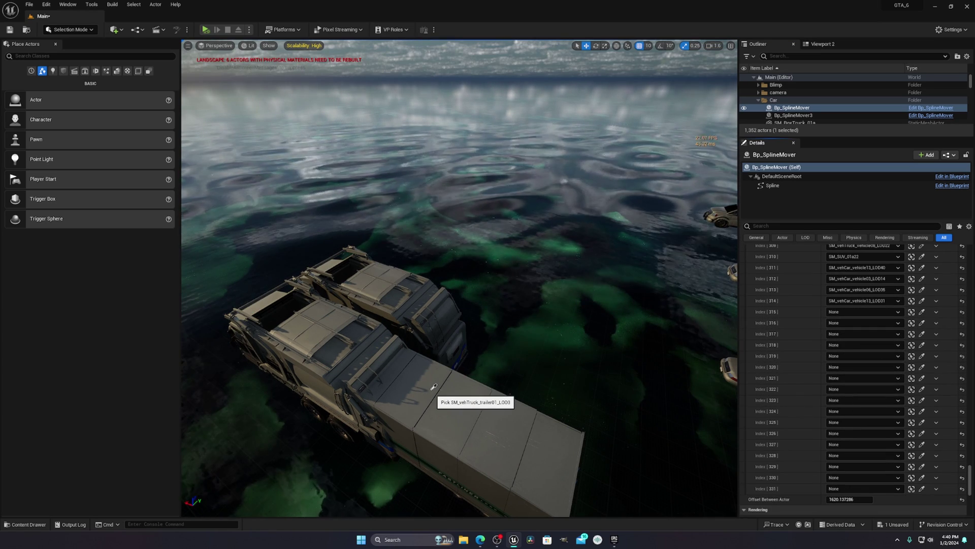
left_click(430, 389)
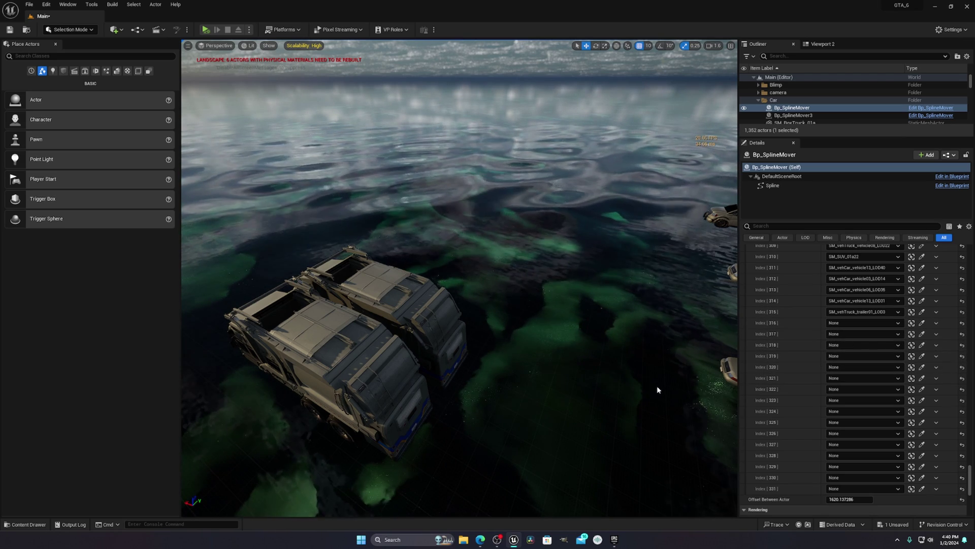
left_click(963, 312)
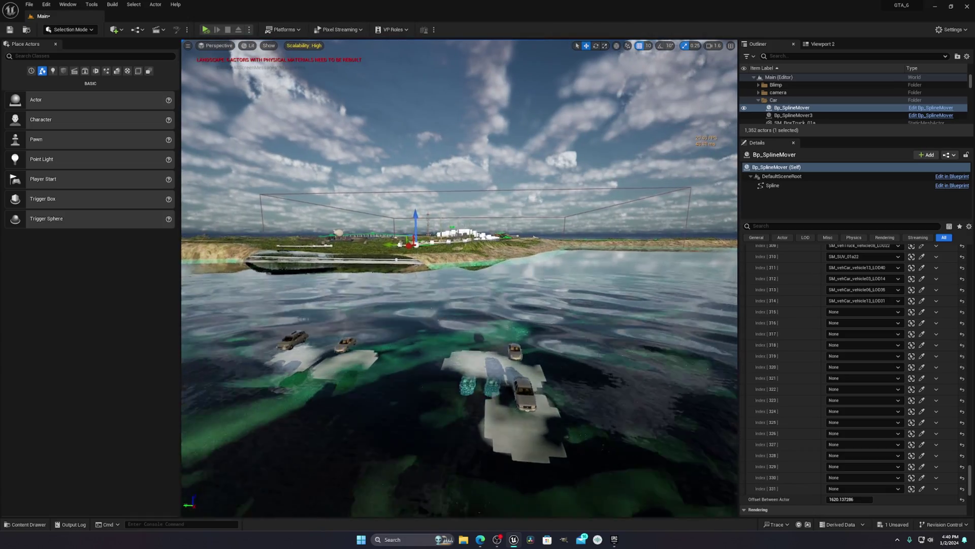
Step: Return to the highway and follow the spline traffic along its length, examining how the vehicles are distributed in the lanes
key("w")
scroll(459, 279, "up", 5)
key("e")
right_click_drag(460, 278, 609, 327)
key("w")
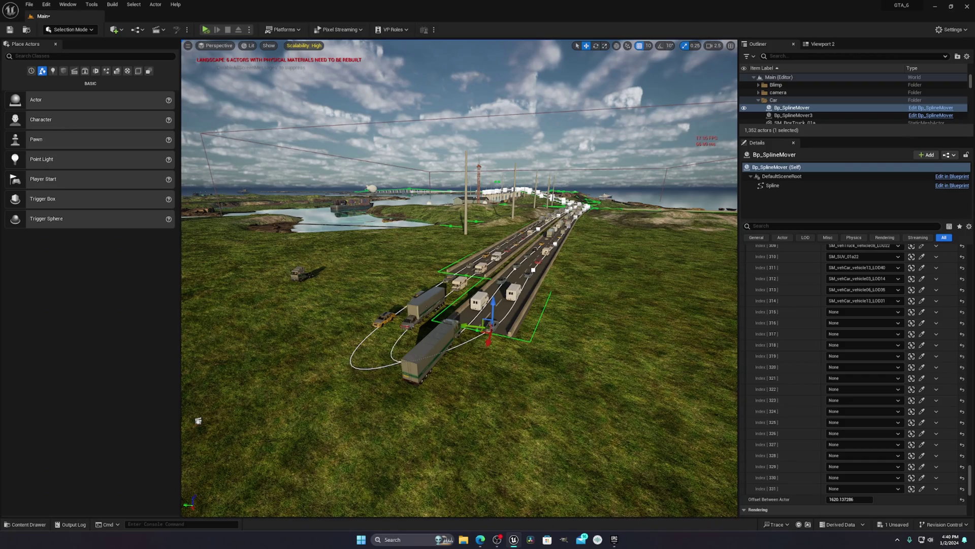
key("w")
right_click_drag(459, 279, 478, 265)
key("w")
key("w")
key("e")
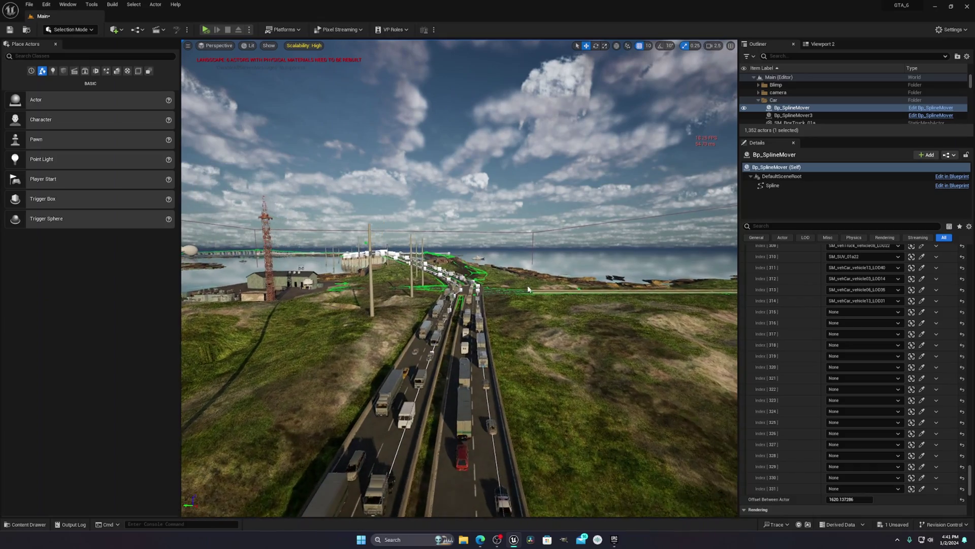
right_click_drag(608, 325, 609, 325)
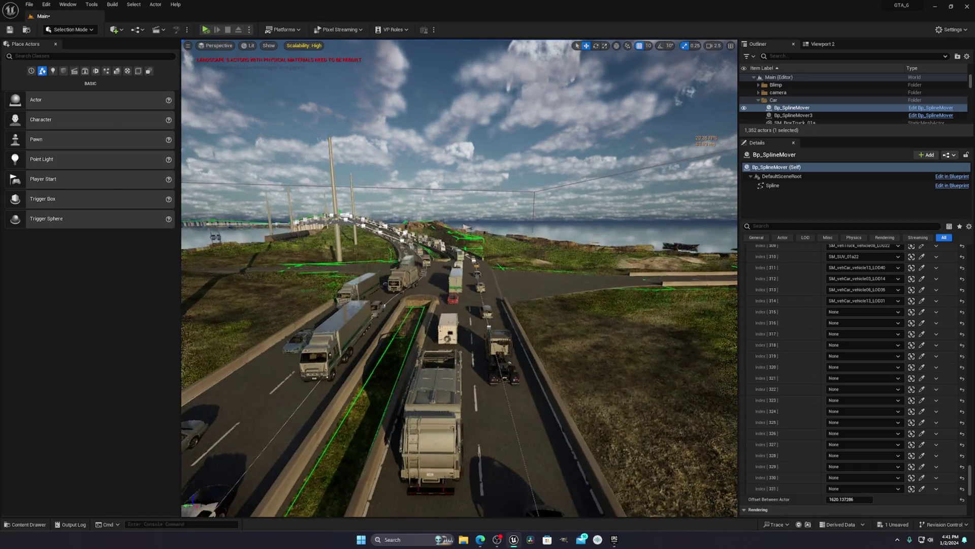
right_click_drag(609, 325, 609, 325)
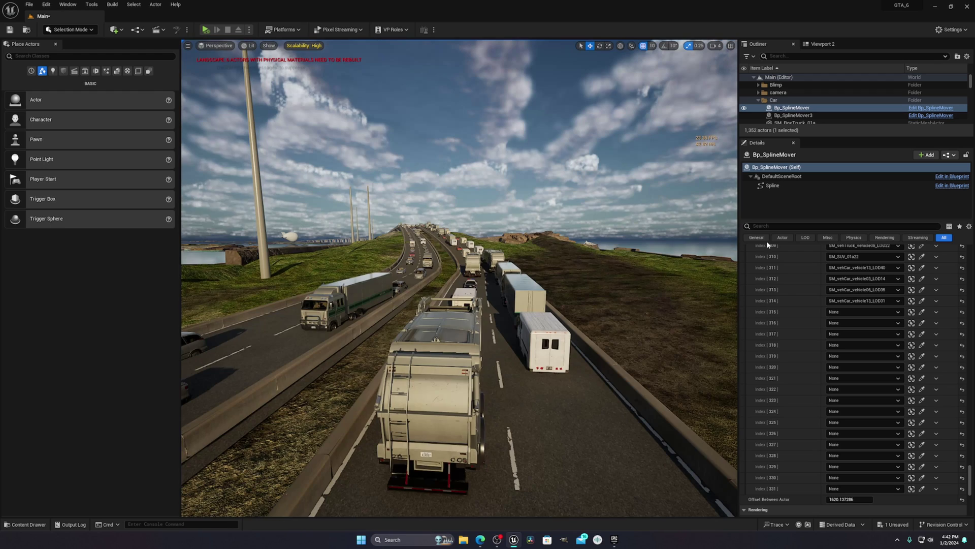
Step: Review Bp_SplineMover's Timeline Lenght and Offset Between Actor settings with the Actors array collapsed
left_click_drag(971, 481, 971, 256)
right_click_drag(609, 325, 574, 341)
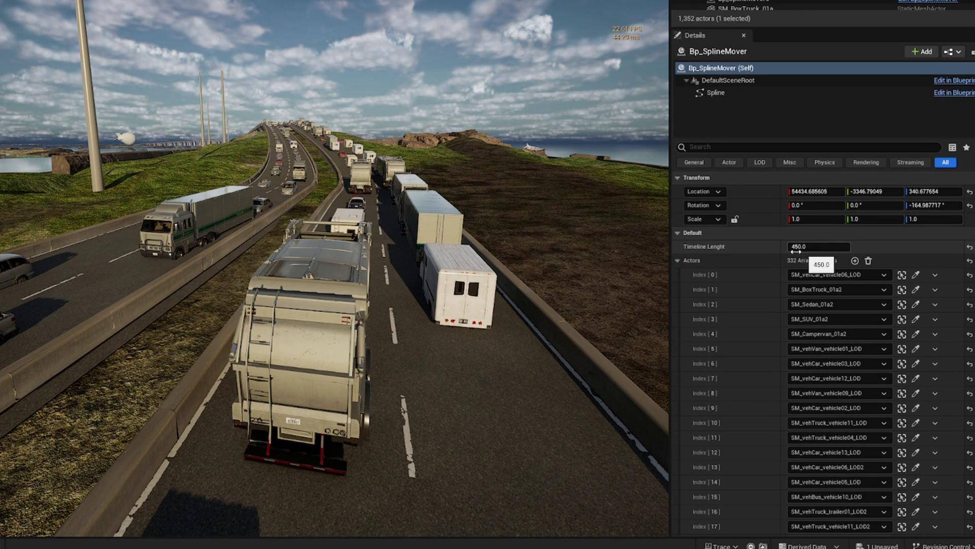
left_click(677, 260)
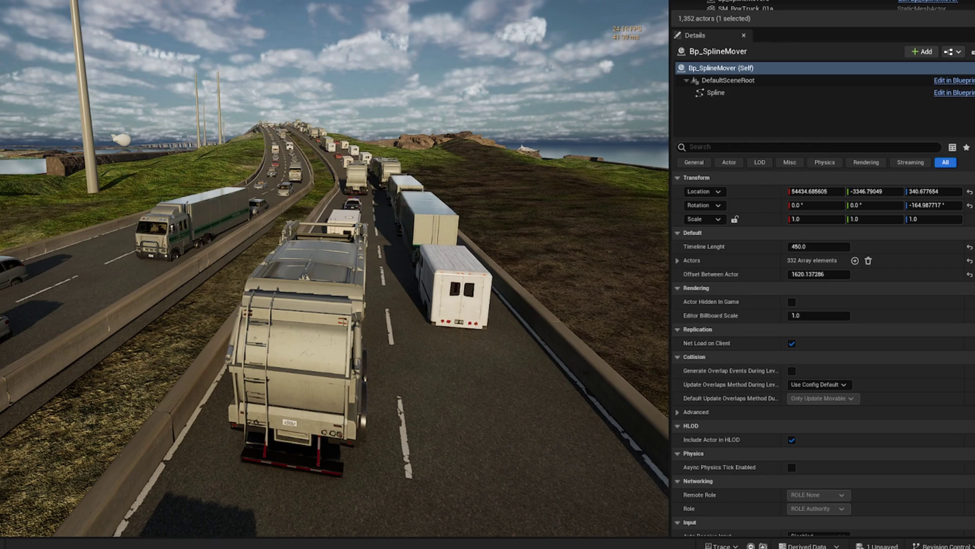
Step: Inspect the spacing between highway vehicles, including the long trailer and garbage truck in the same lane, and select the red SUV
key("w")
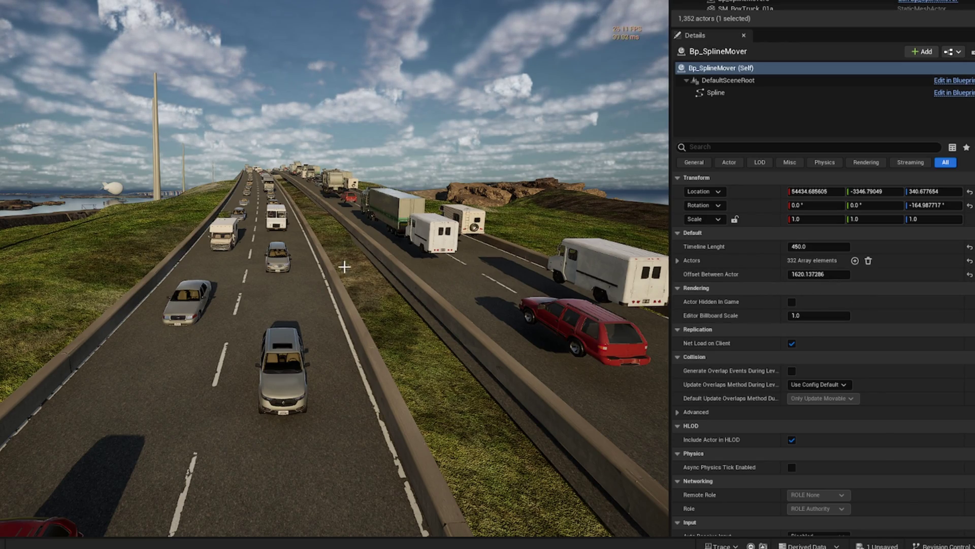
right_click_drag(282, 345, 41, 383)
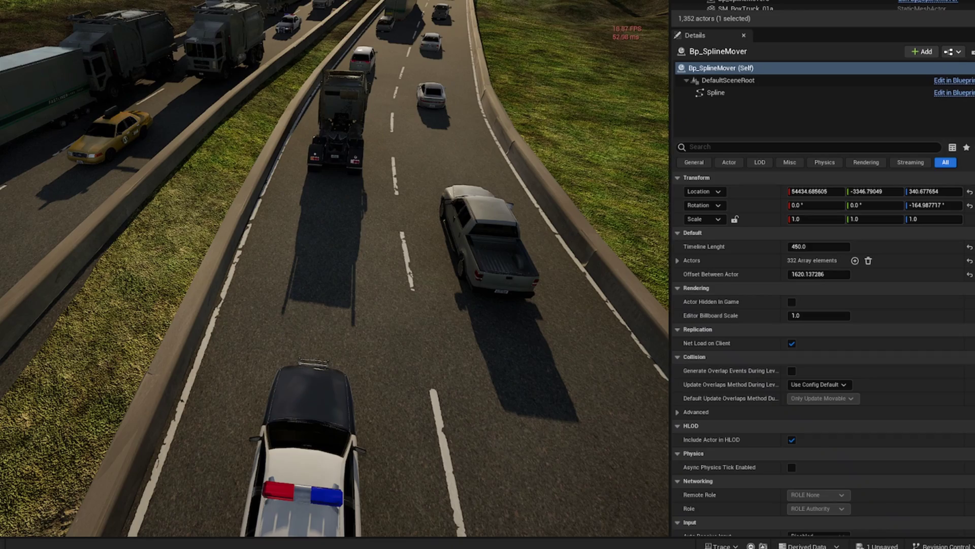
right_click_drag(336, 274, 163, 289)
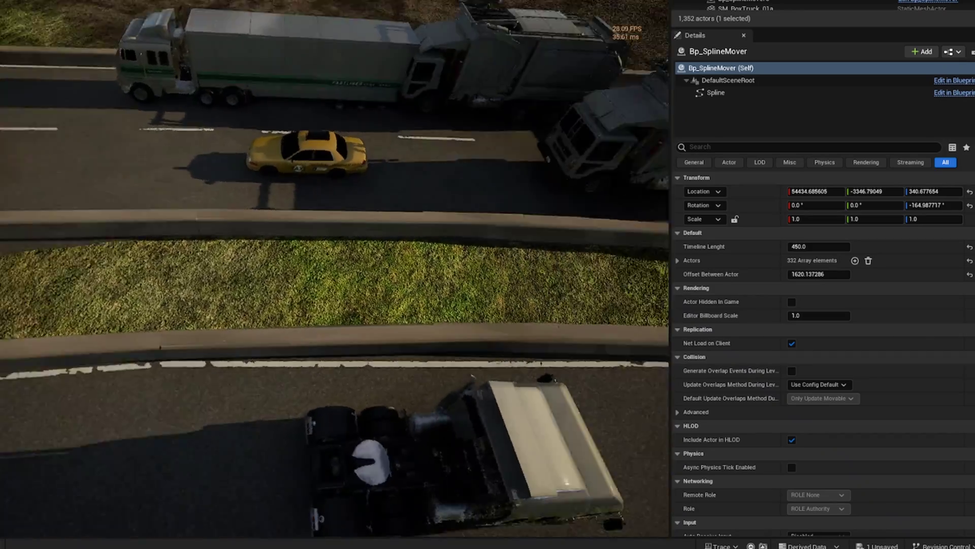
right_click_drag(193, 380, 256, 365)
right_click_drag(531, 308, 467, 310)
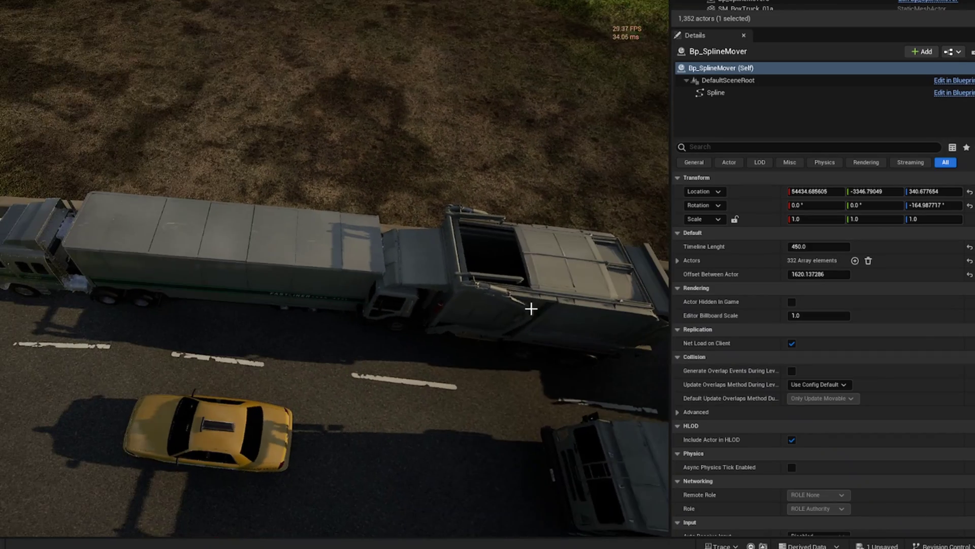
right_click_drag(403, 327, 399, 203)
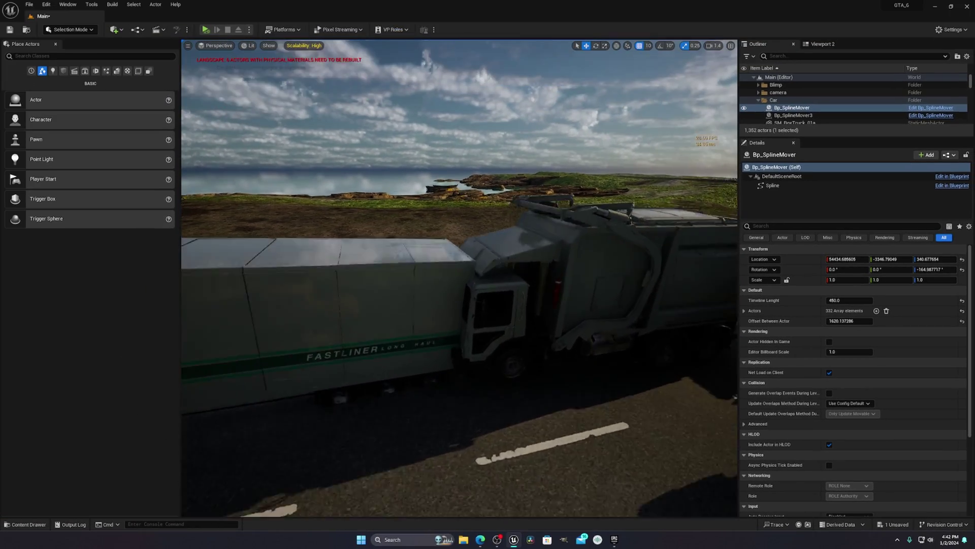
mouse_move(411, 365)
right_mouse_down()
mouse_move(356, 375)
mouse_move(410, 366)
right_mouse_up()
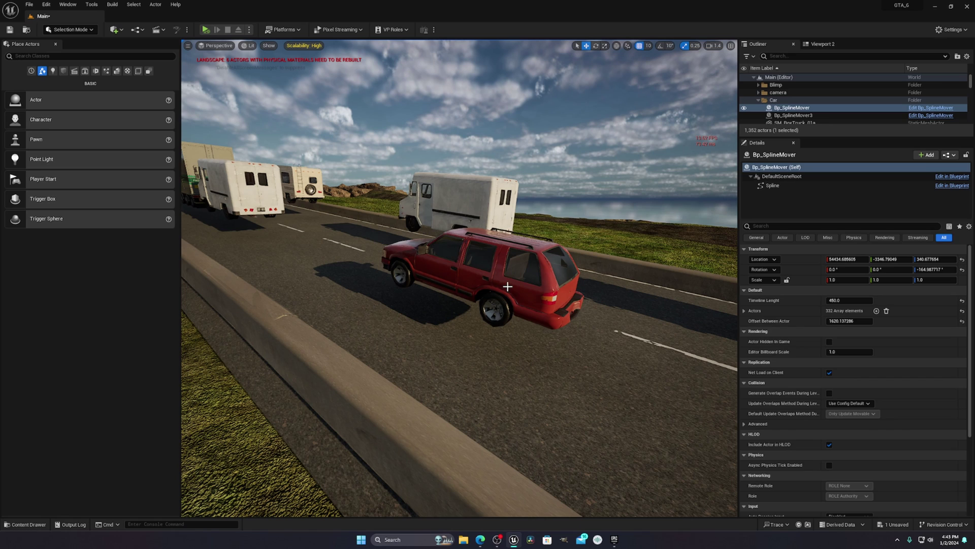
left_click(560, 319)
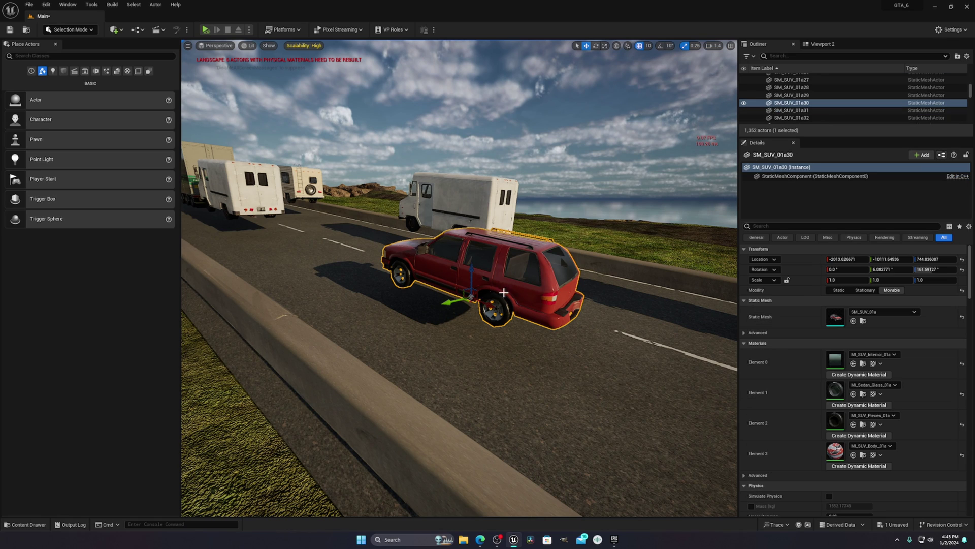
Step: Survey the highway traffic from above and from lane level, examining both directions of travel toward the bridge
left_click(319, 246)
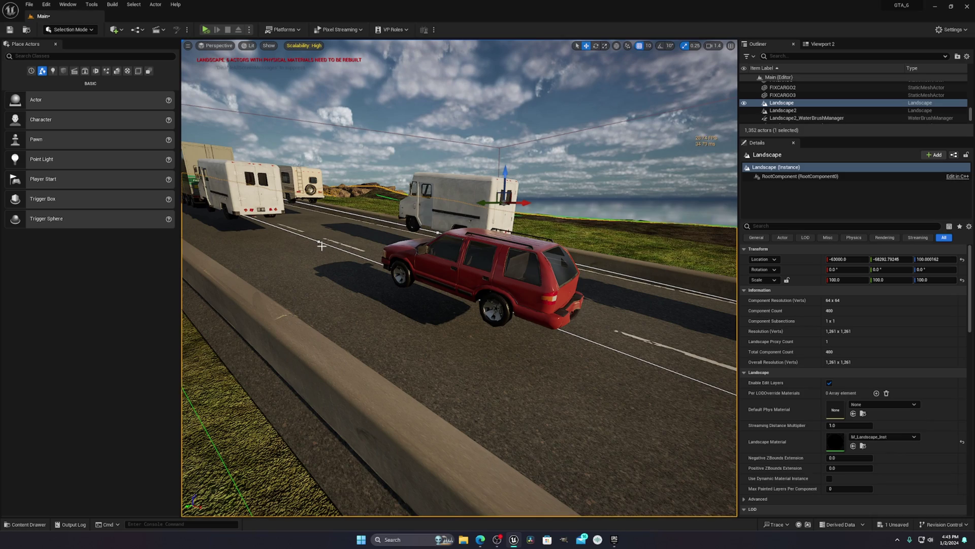
right_click_drag(321, 246, 188, 278)
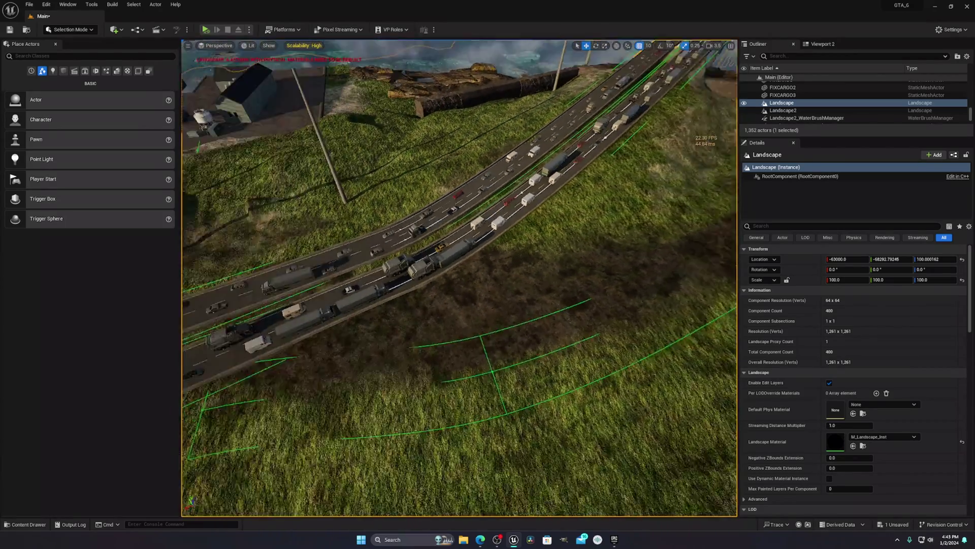
right_click_drag(460, 244, 544, 243)
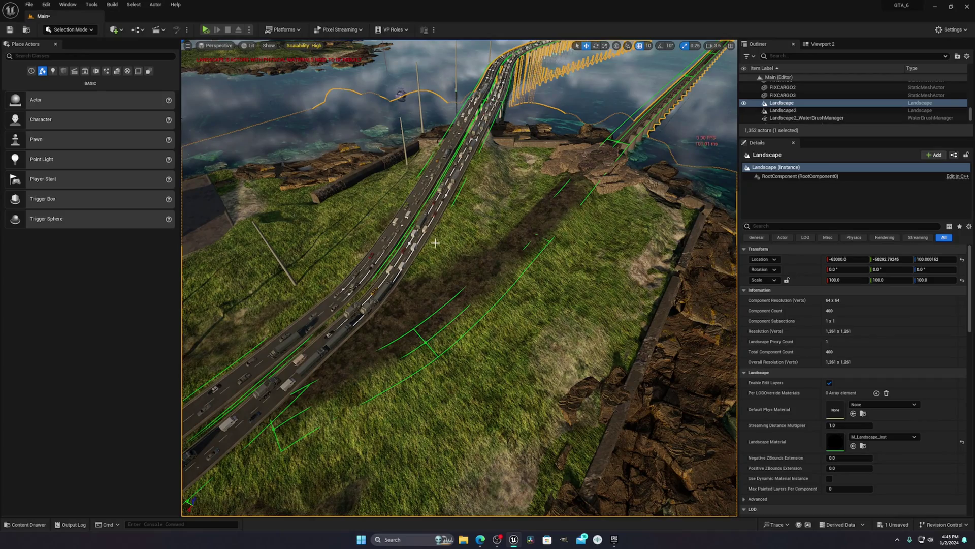
right_click_drag(460, 278, 543, 223)
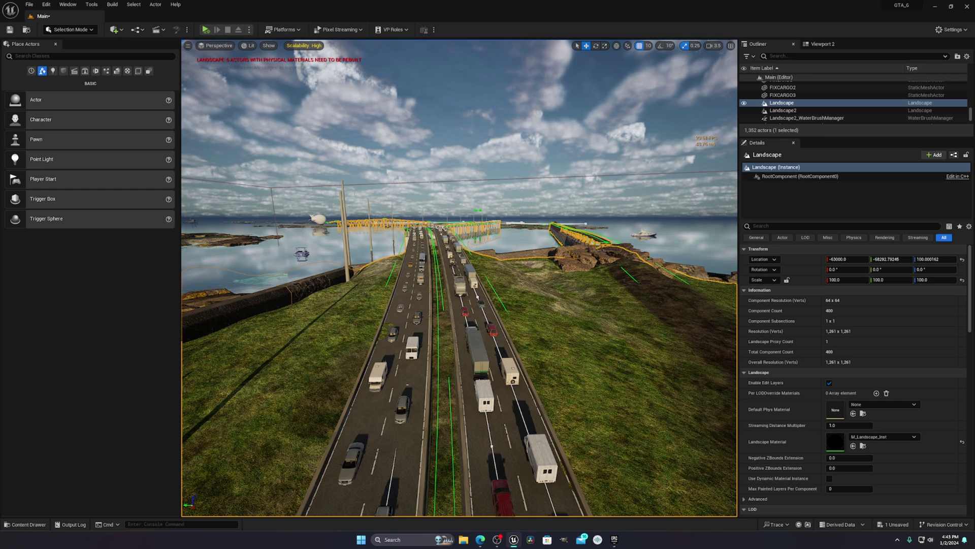
key("q")
right_click_drag(476, 331, 476, 332)
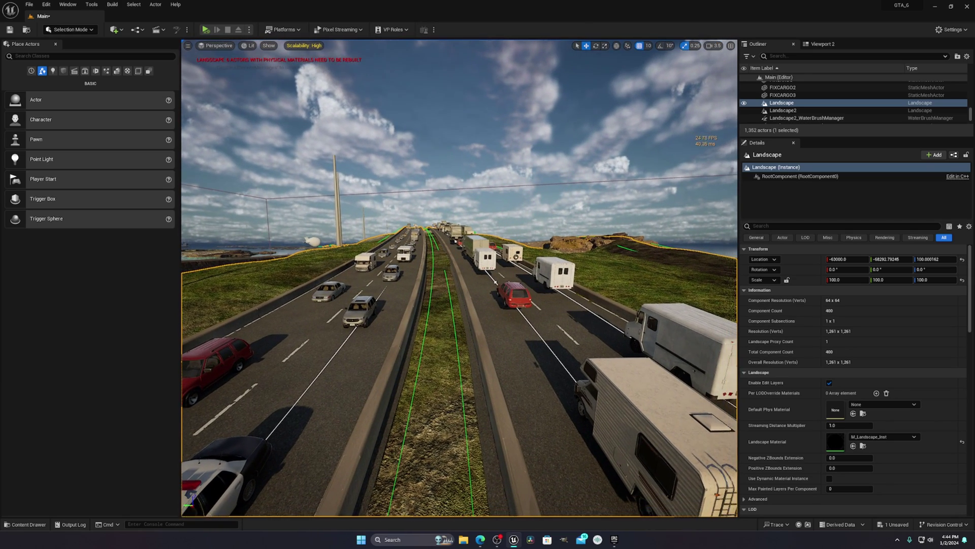
right_click_drag(459, 278, 462, 279)
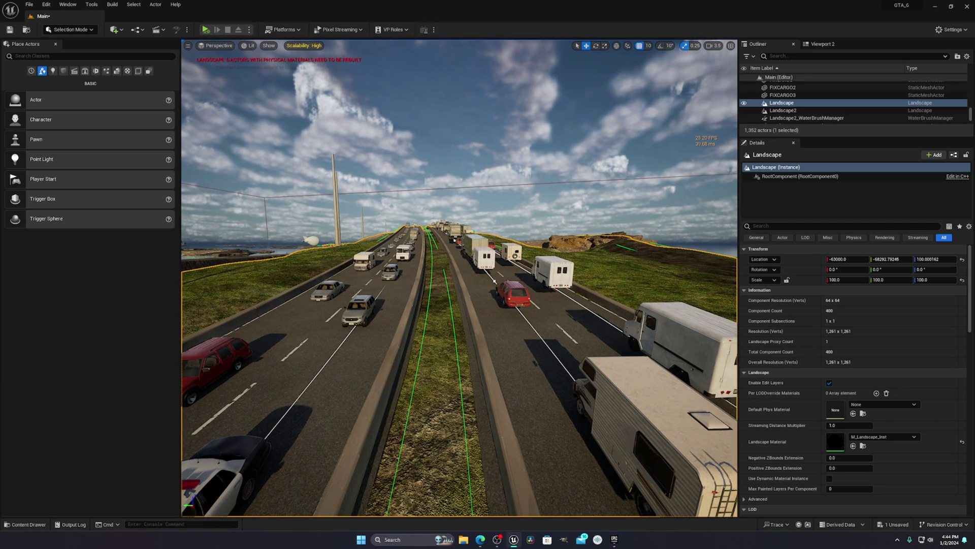